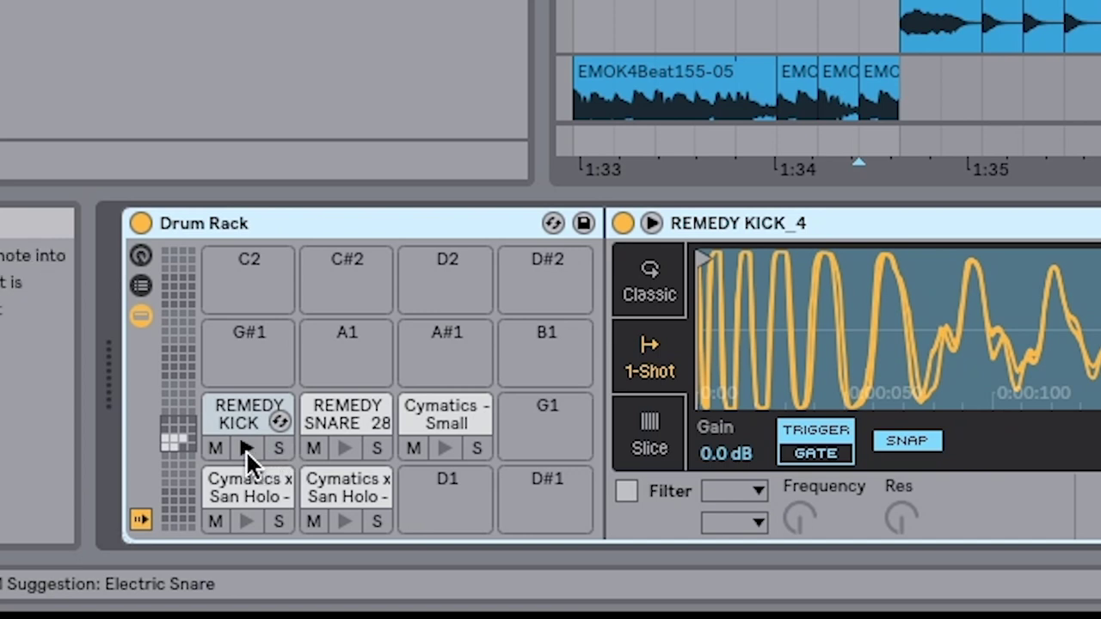
# Audition the REMEDY SNARE 28 and Cymatics Small Reverb Snare pads and place the playback position at the kick snare clip's start
pyautogui.click(342, 449)
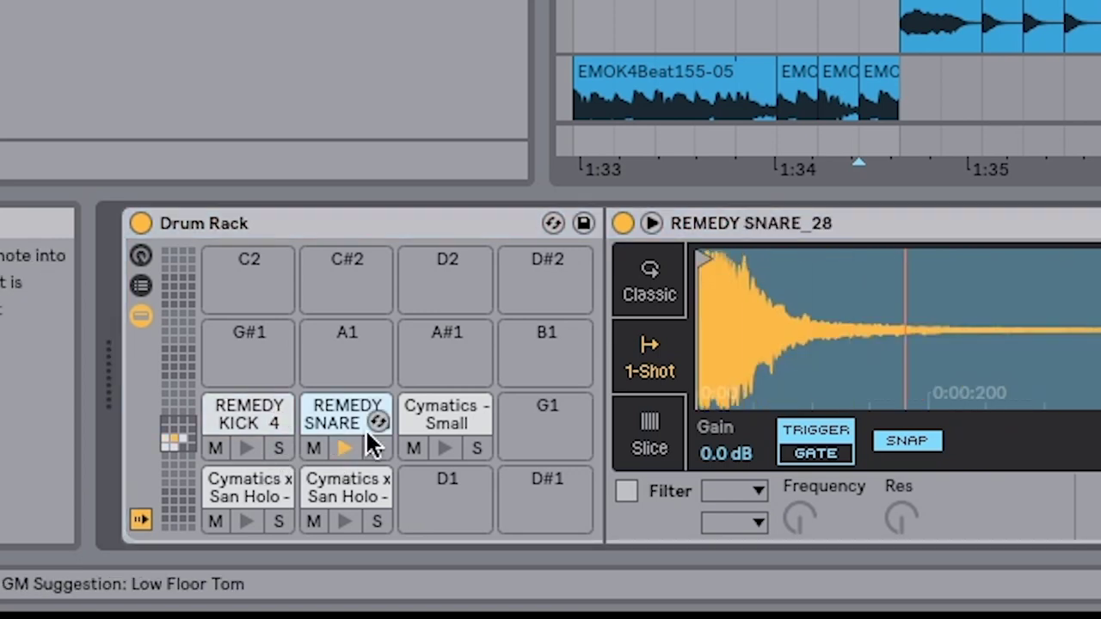
pyautogui.click(443, 449)
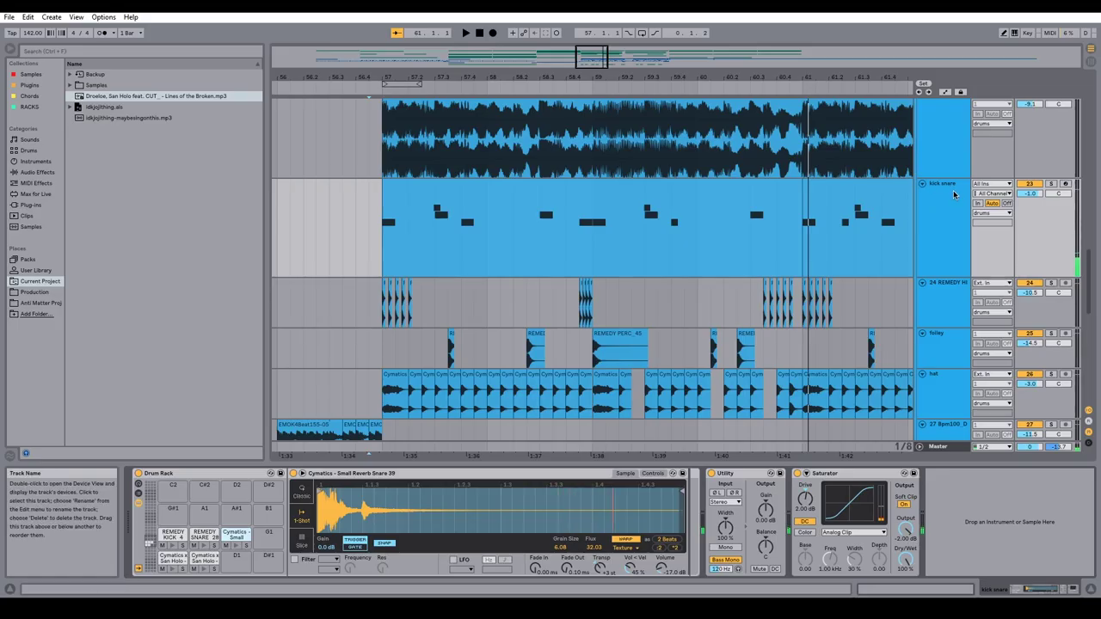
pyautogui.click(386, 236)
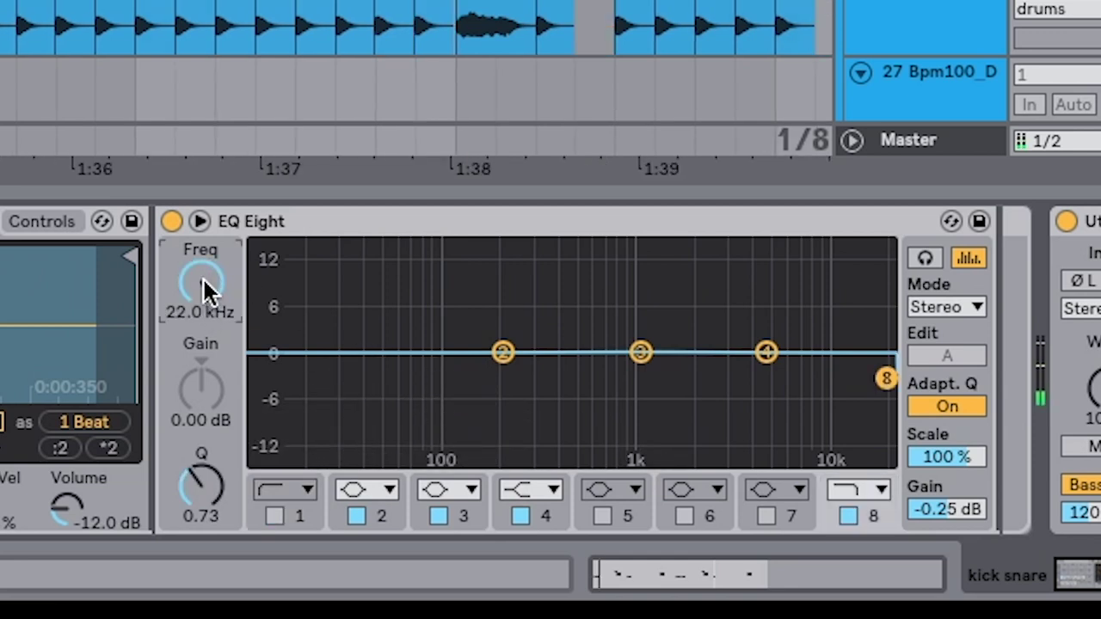
# Lower EQ Eight's band 8 high-cut to about 1 kHz and raise the frequency of the band 1 low-cut
pyautogui.moveTo(211, 282); pyautogui.dragTo(210, 375)
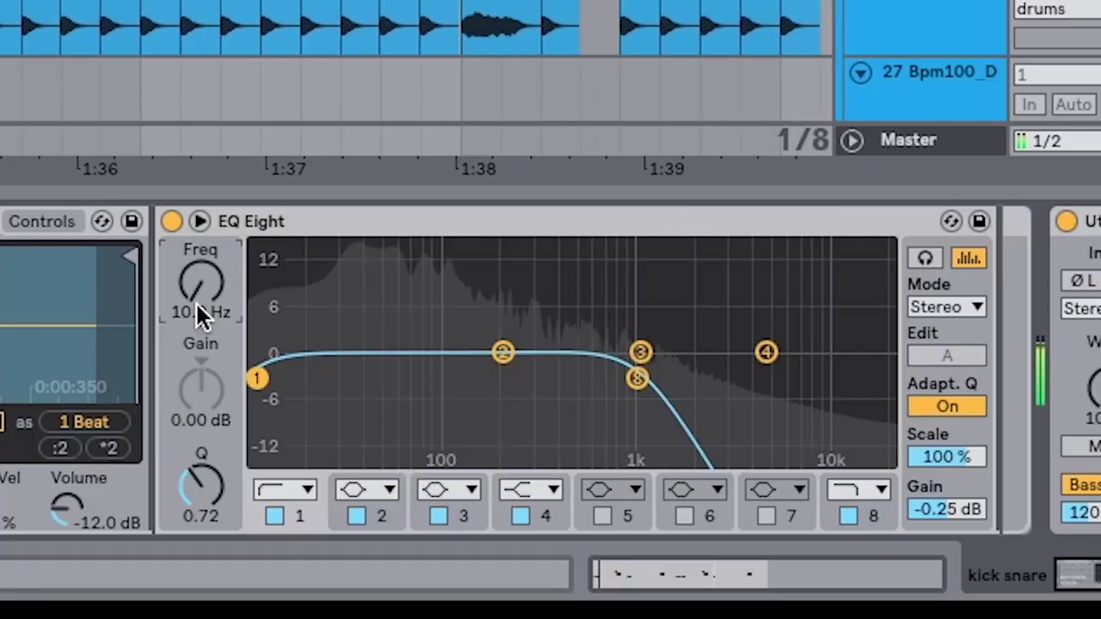
pyautogui.moveTo(198, 296); pyautogui.dragTo(198, 244)
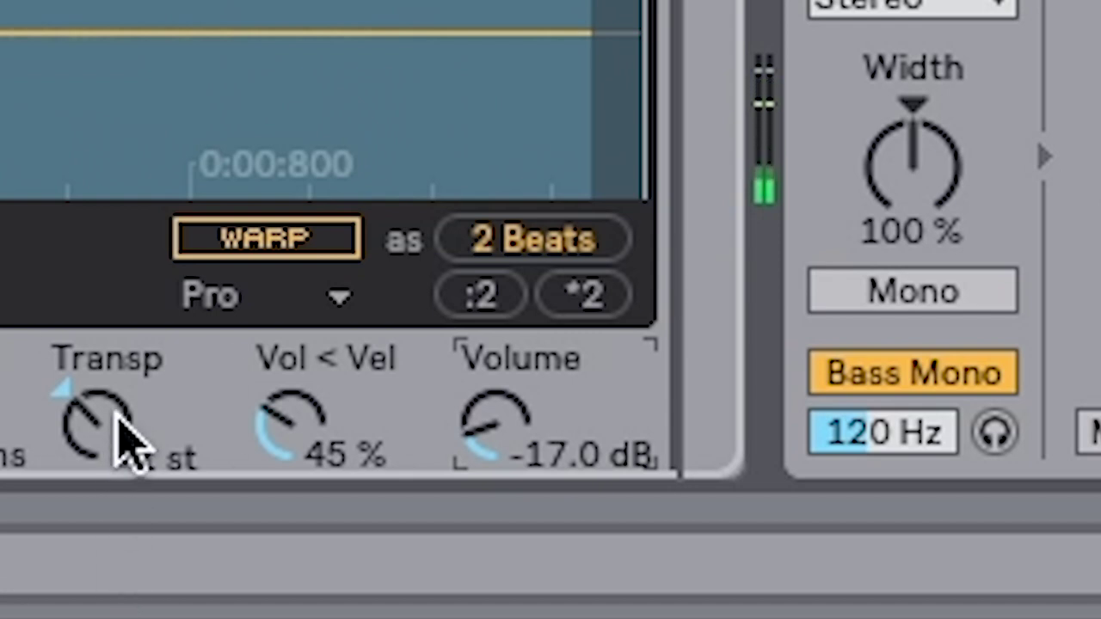
# Reset the accent snare sample's transposition to 0 st and select the Cymatics Small Reverb Snare pad
pyautogui.press('Delete')
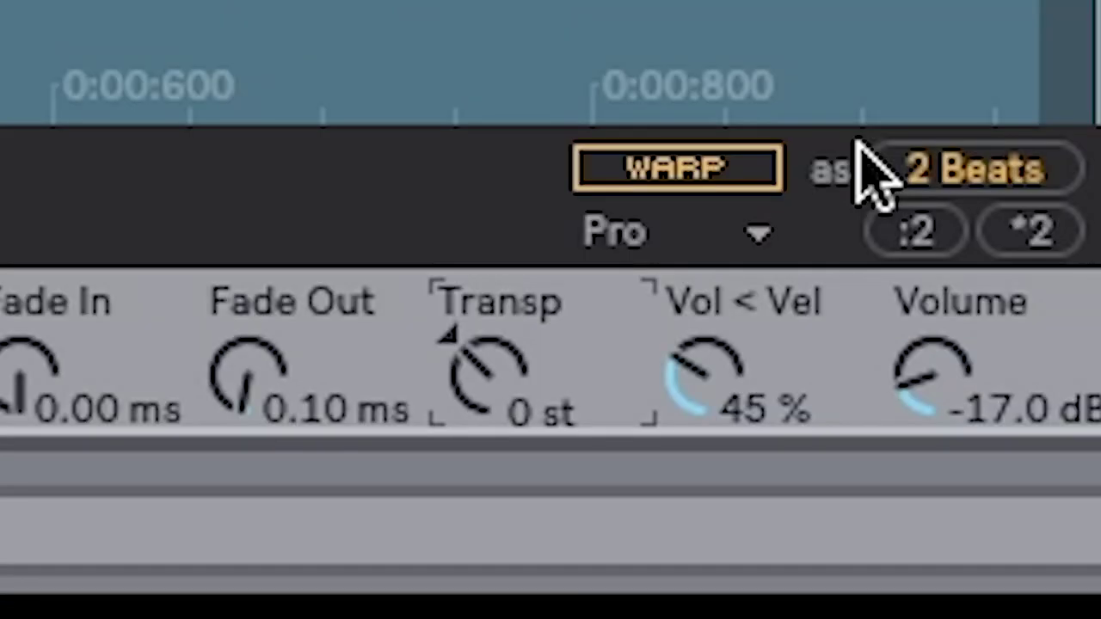
pyautogui.press('Up')
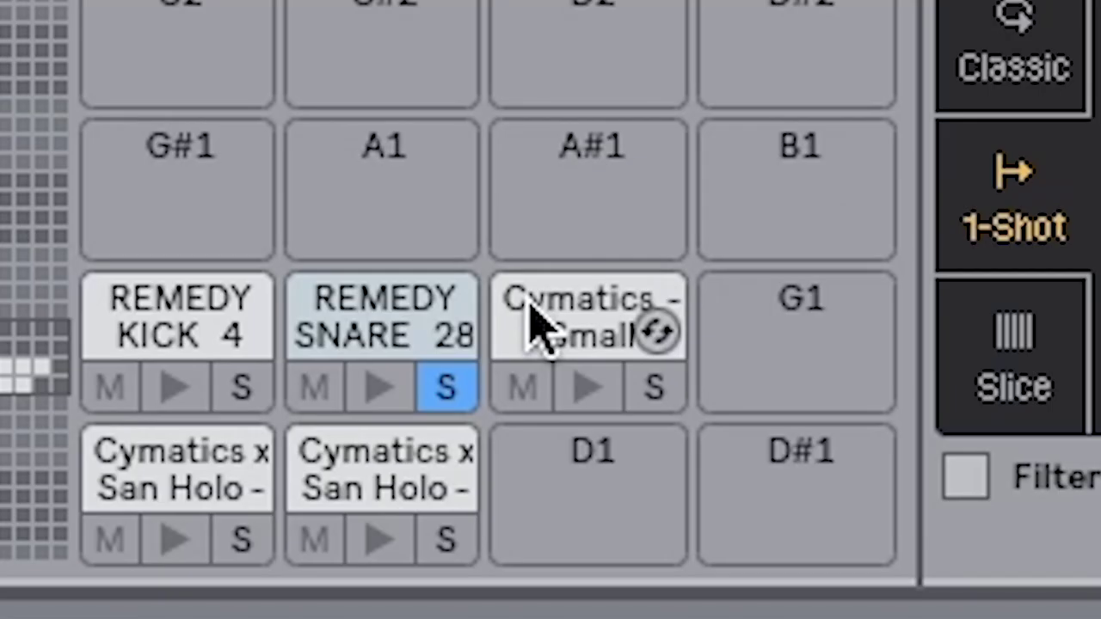
pyautogui.click(528, 319)
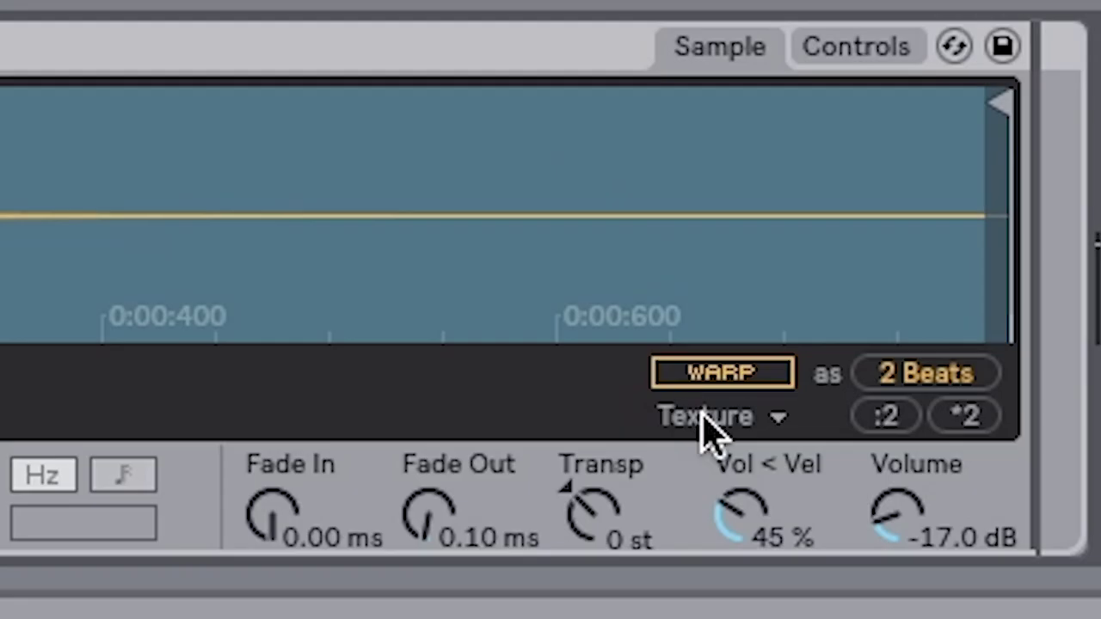
# Enable Texture warping on the Small Reverb Snare sample and try halving its warped length
pyautogui.click(703, 421)
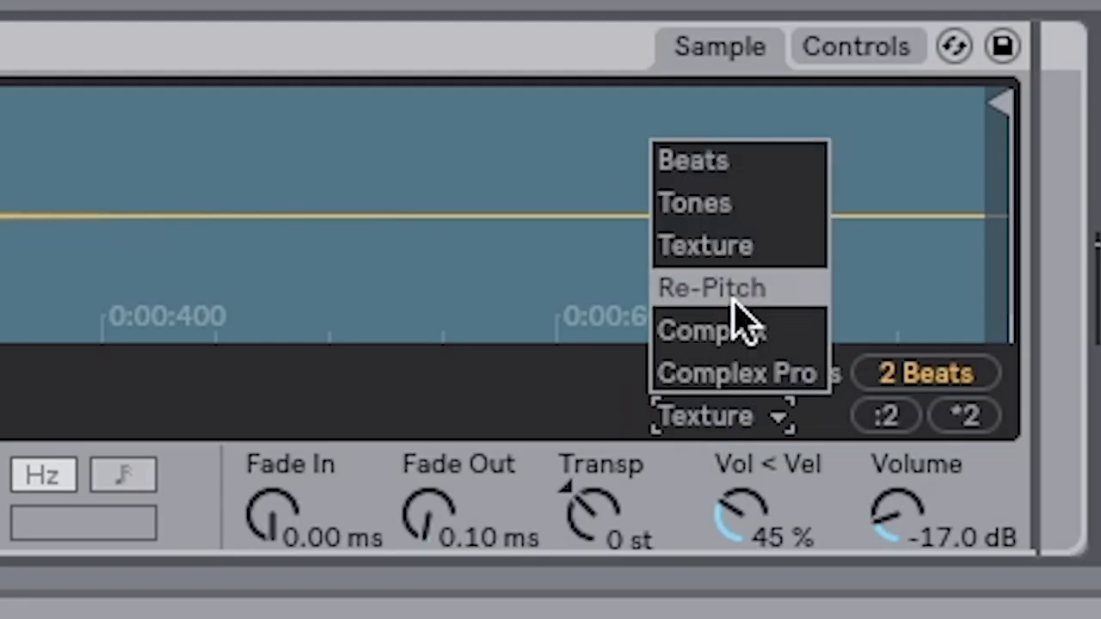
pyautogui.click(737, 249)
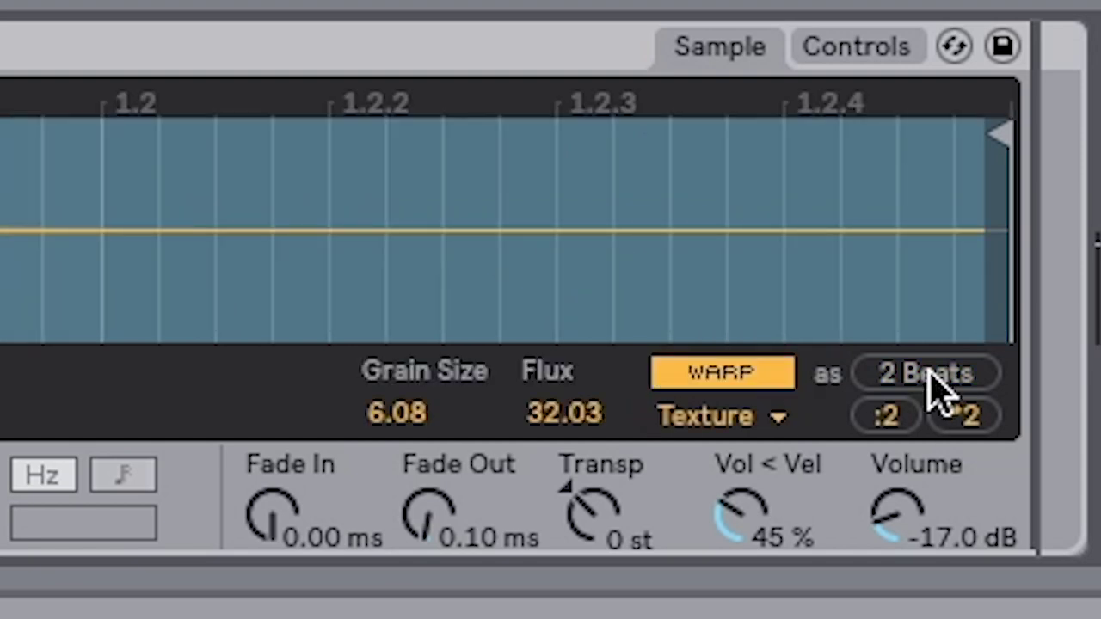
pyautogui.click(890, 417)
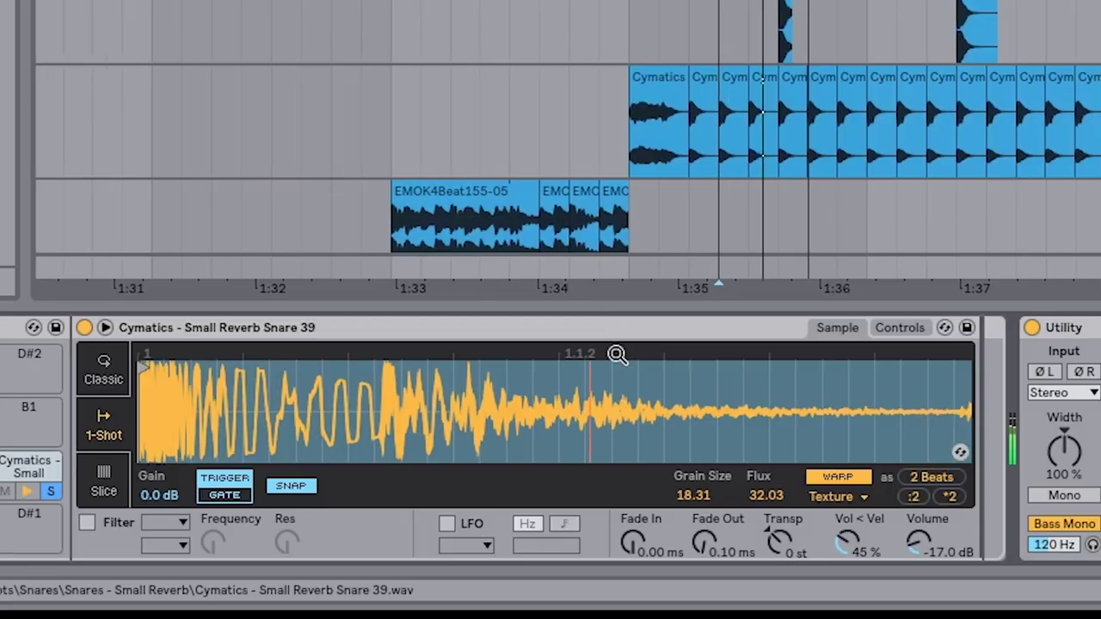
# Set the reverb snare's Texture warp to Grain Size 6.08 and Flux 10.16, and adjust its transposition
pyautogui.moveTo(619, 352); pyautogui.dragTo(410, 361)
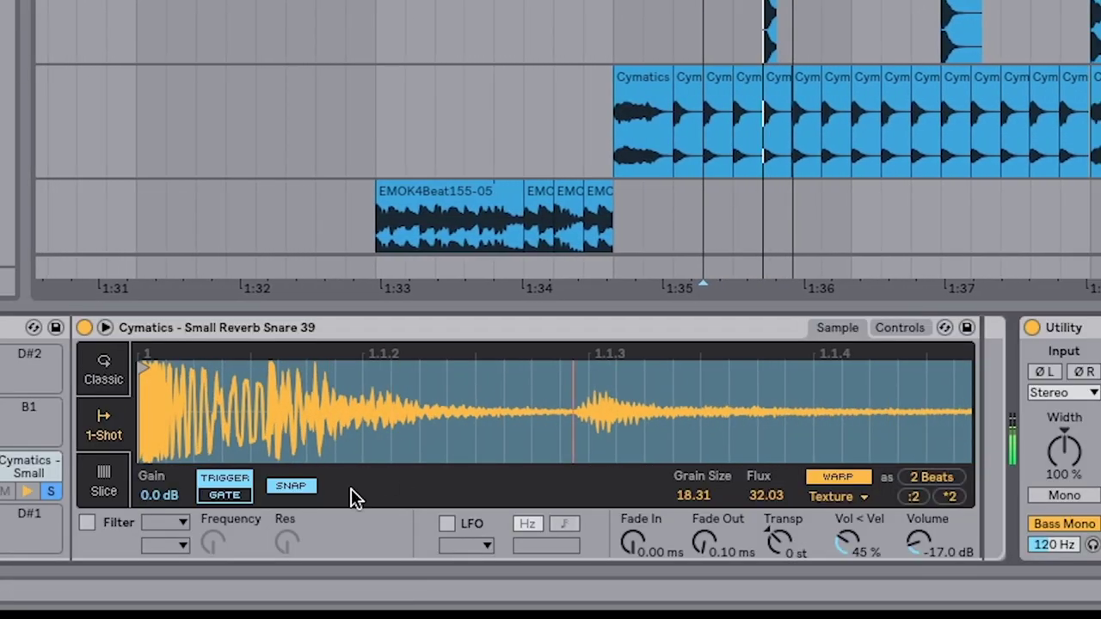
pyautogui.click(683, 497)
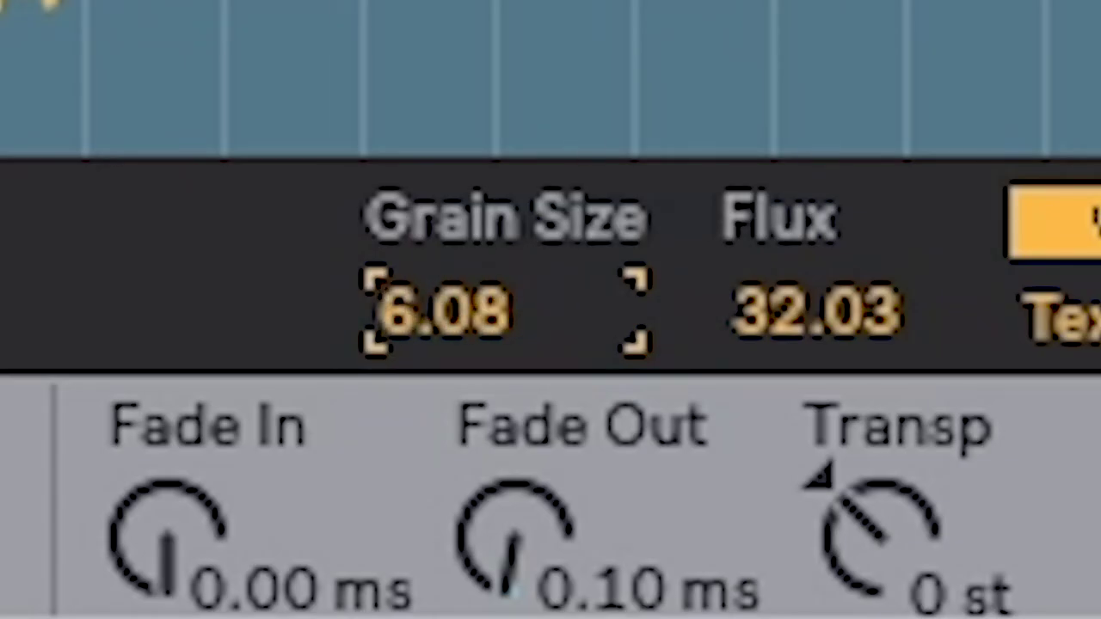
pyautogui.click(803, 312)
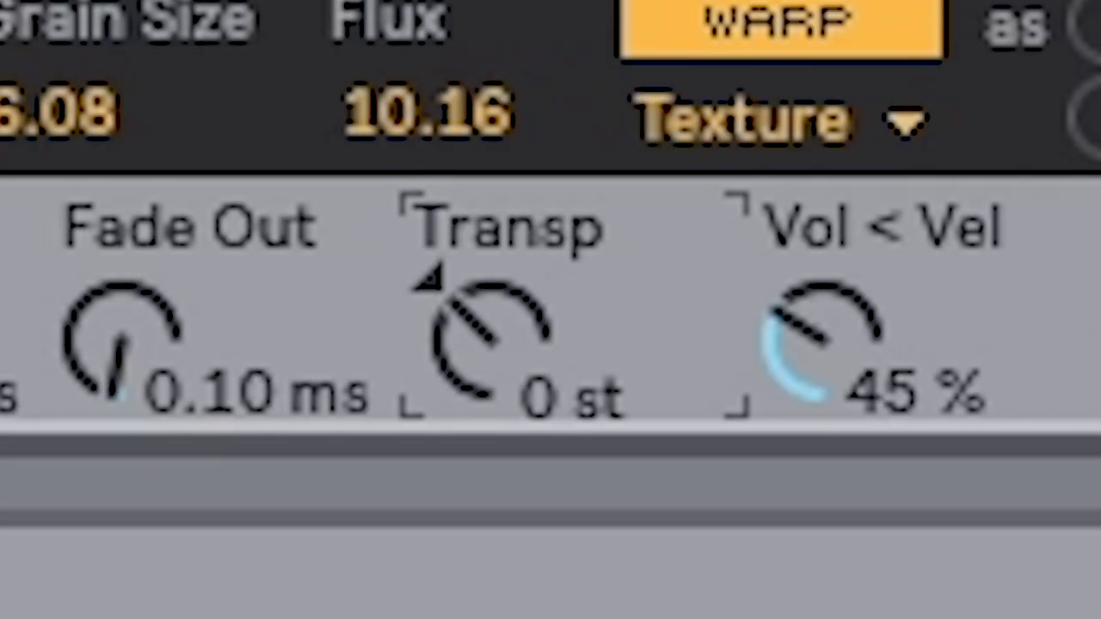
pyautogui.moveTo(427, 275); pyautogui.dragTo(427, 262)
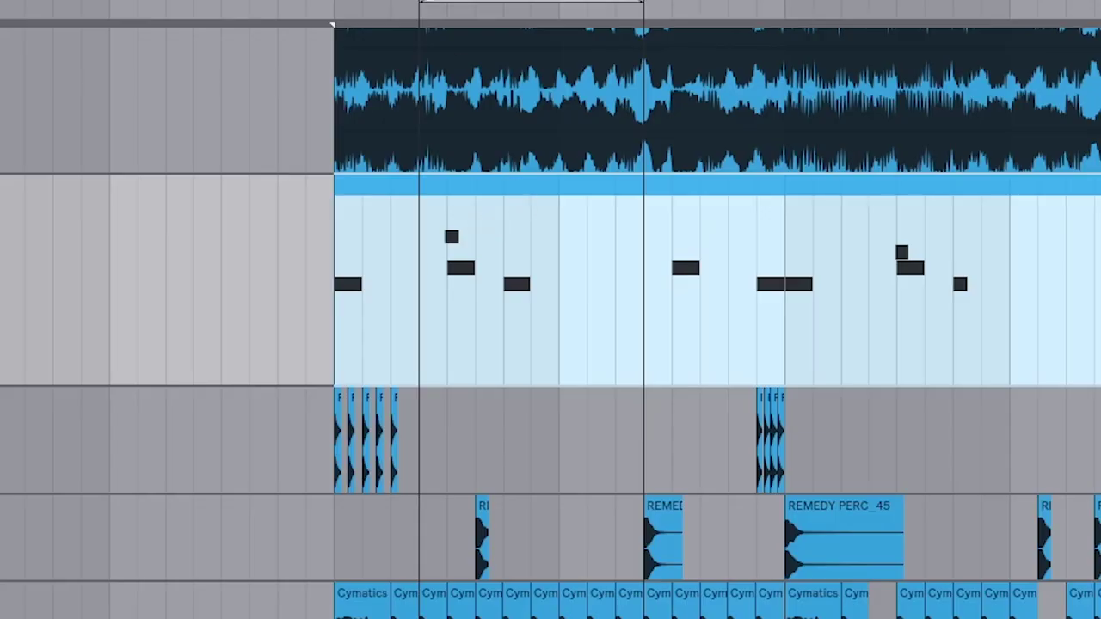
# Set the loop to span bars 57 to 59 and play the kick snare clip from its start
pyautogui.moveTo(421, 3); pyautogui.dragTo(344, 6)
pyautogui.moveTo(642, 4); pyautogui.dragTo(784, 4)
pyautogui.click(531, 219)
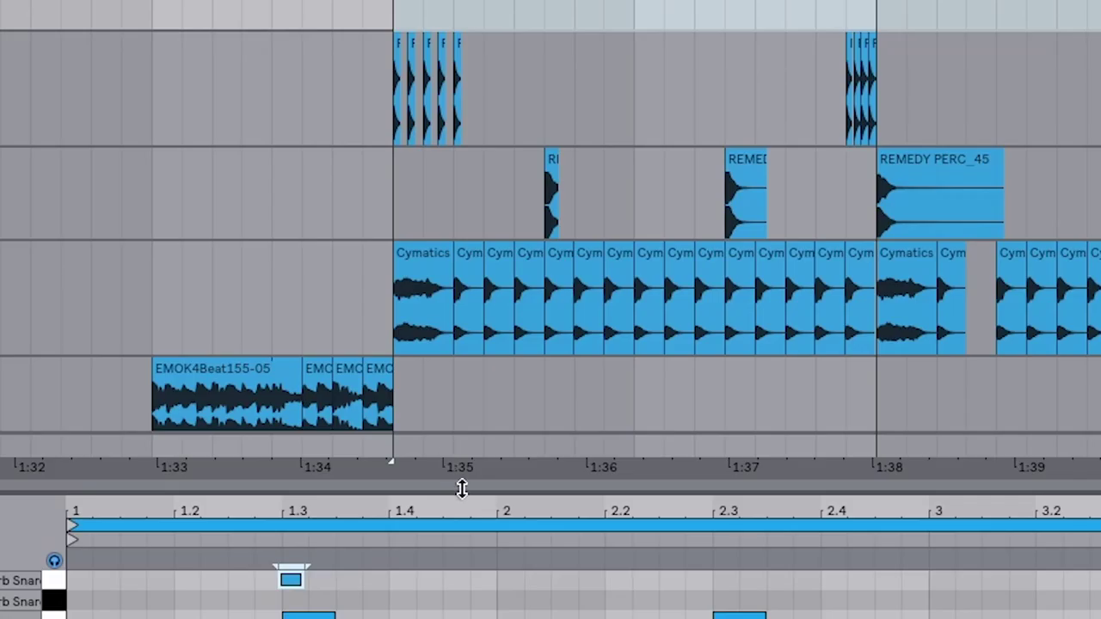
pyautogui.moveTo(462, 488); pyautogui.dragTo(496, 97)
pyautogui.click(71, 410)
pyautogui.press('space')
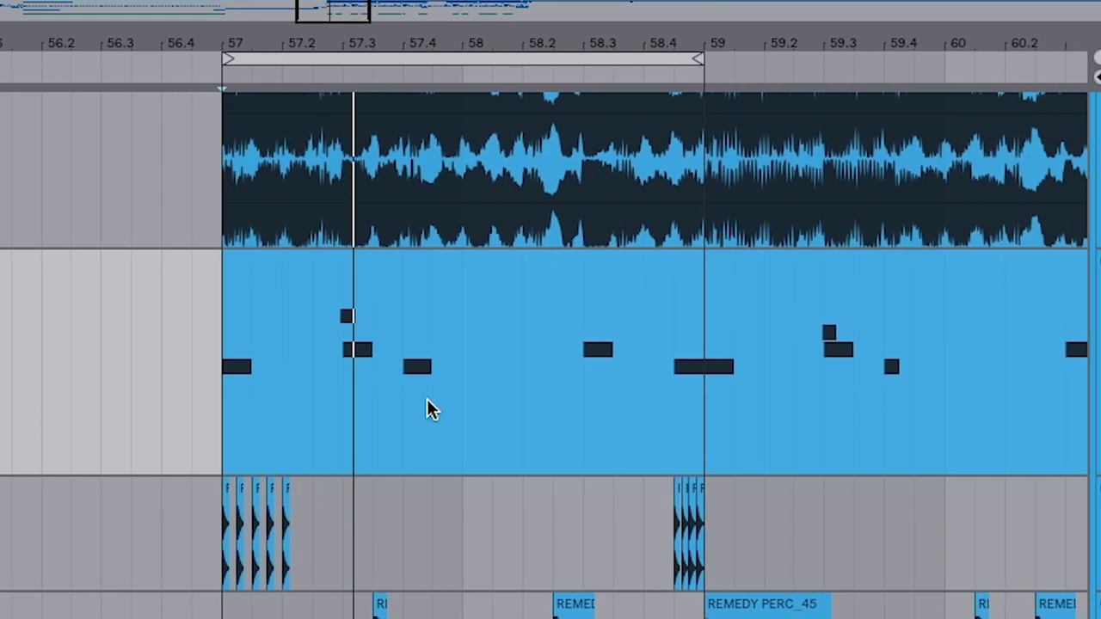
pyautogui.click(457, 289)
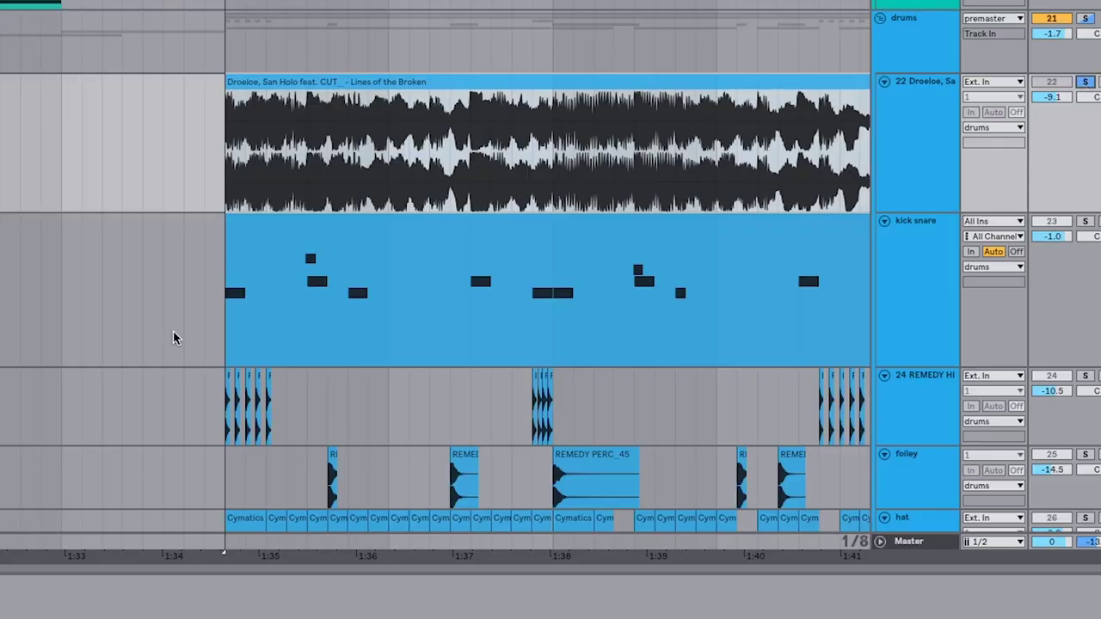
# Inspect the Droeloe reference clip and open the kick snare clip's notes for editing
pyautogui.click(344, 123)
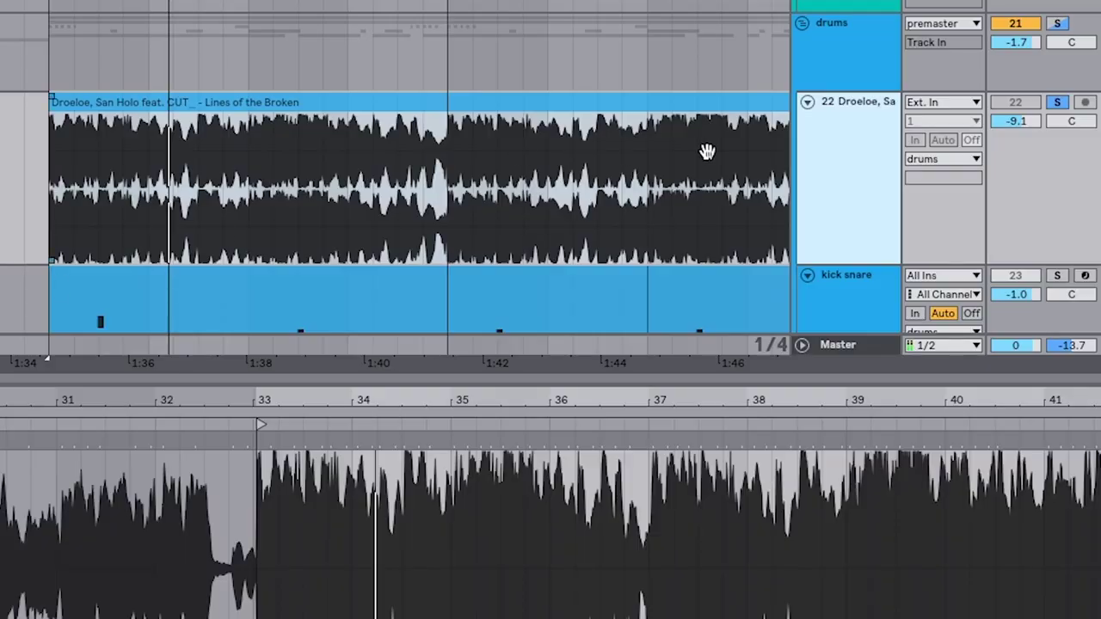
pyautogui.hotkey('ctrl', 'alt', 'l')
pyautogui.click(115, 298)
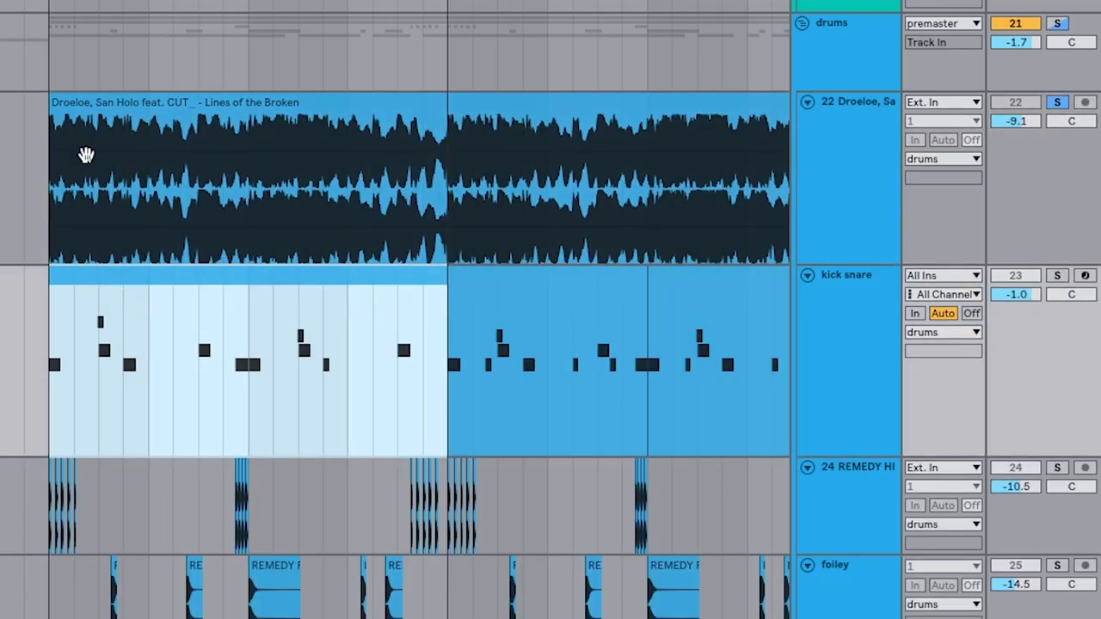
pyautogui.click(117, 104)
pyautogui.click(161, 318)
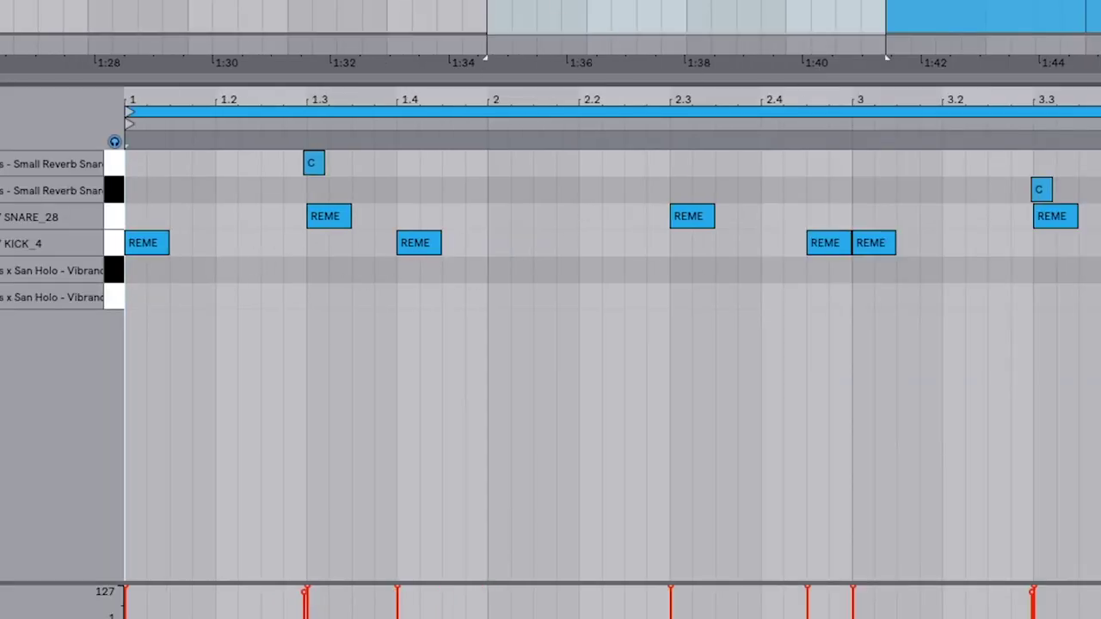
# Add short REMEDY KICK_4 notes at 1.2.3, 2.2 and 2.3.3 while playing the kick snare clip
pyautogui.press('space')
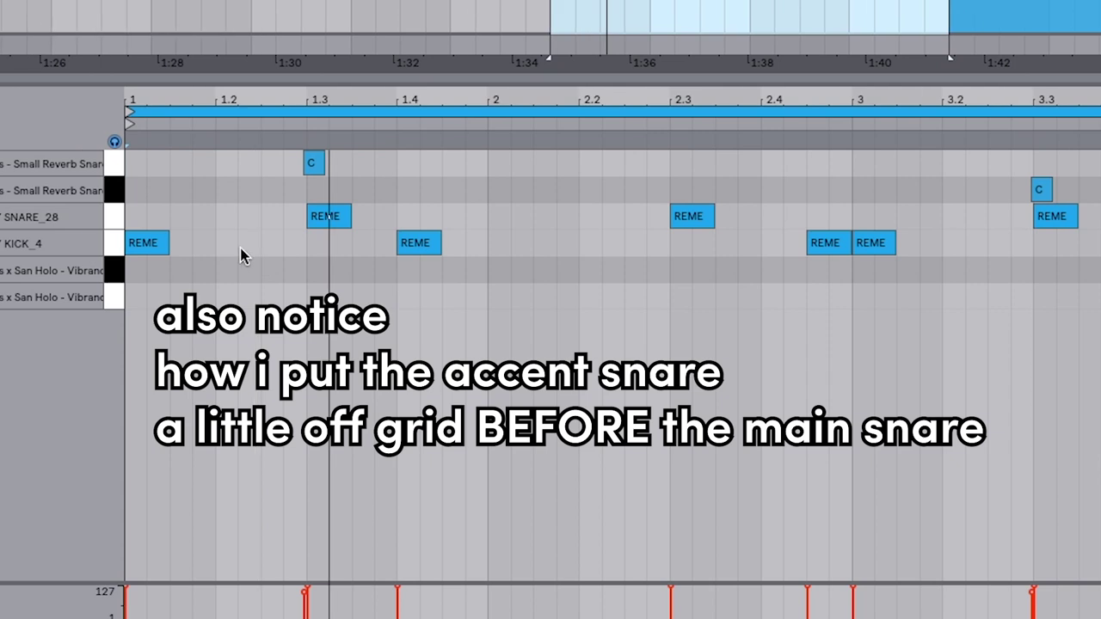
pyautogui.doubleClick(266, 244)
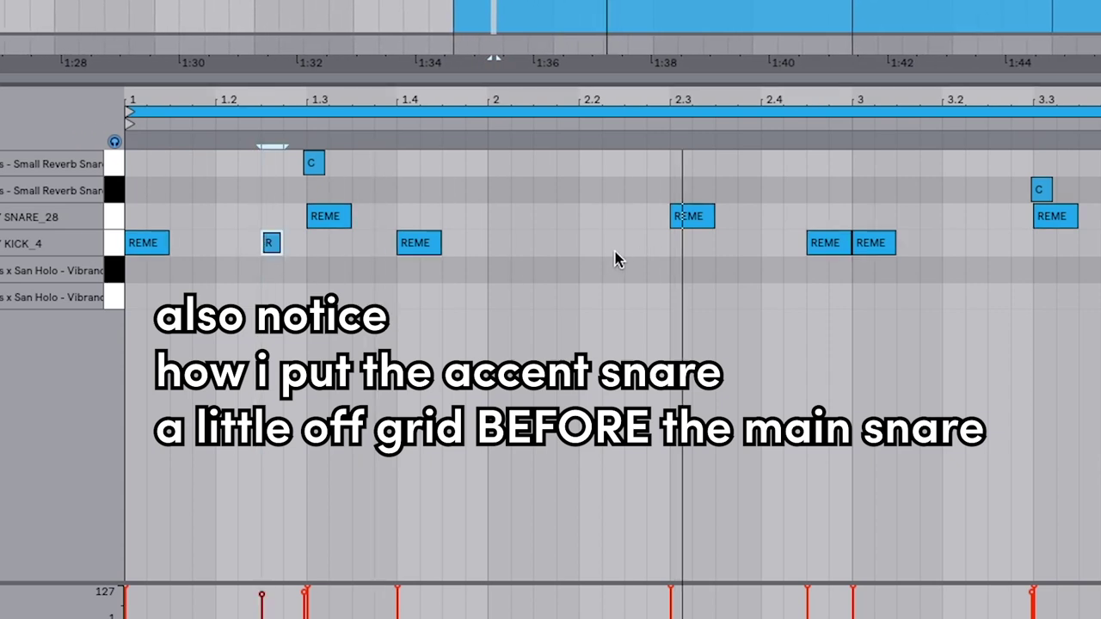
pyautogui.press('space')
pyautogui.click(585, 260)
pyautogui.press('space')
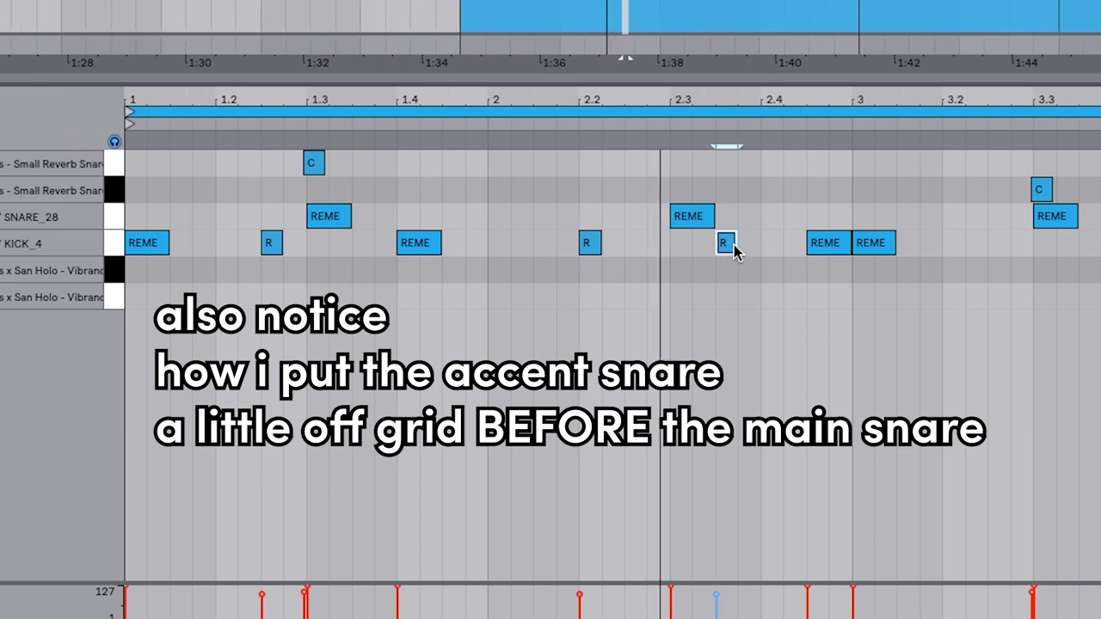
# Delete the kick note just before bar 3, add short kicks at 4.2 and 4.3.3, and play the pattern
pyautogui.click(703, 245)
pyautogui.press('Delete')
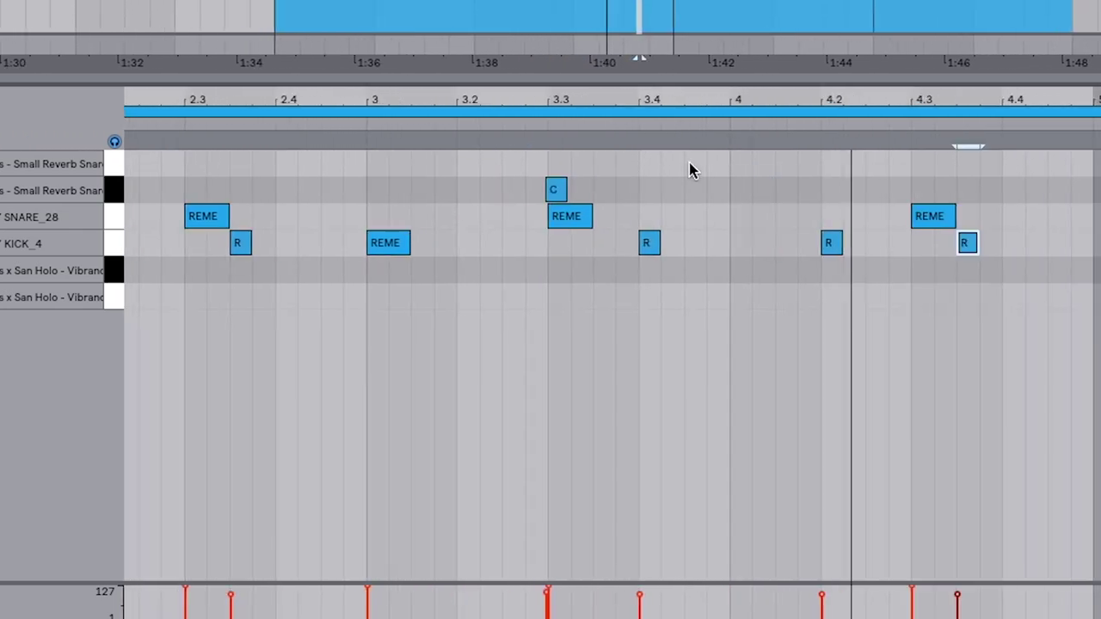
pyautogui.click(793, 242)
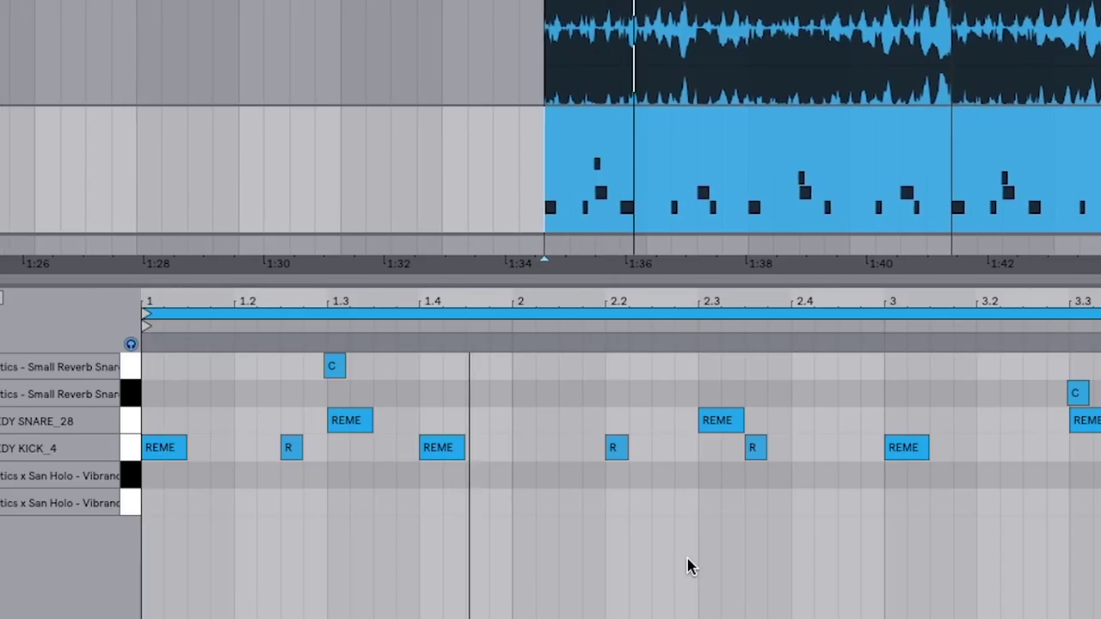
pyautogui.click(599, 293)
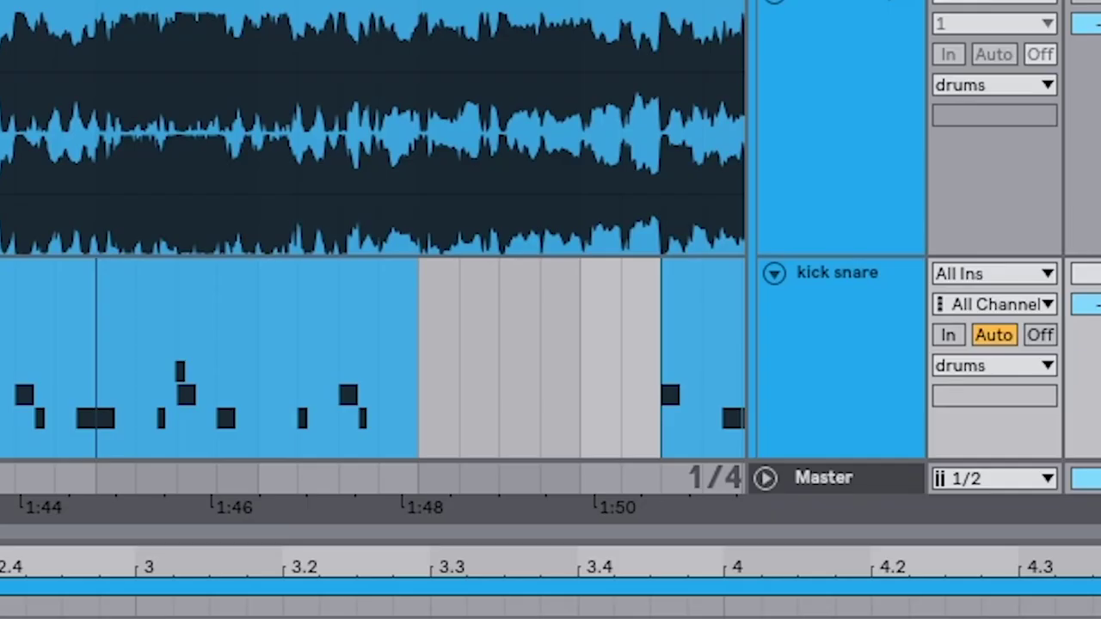
# Locate the REMEDY HI HAT clips below the kick snare track and enlarge the arrangement around them
pyautogui.scroll(-5, 370, 224)
pyautogui.scroll(-4, 370, 249)
pyautogui.scroll(1, 370, 250)
pyautogui.scroll(-1, 370, 249)
pyautogui.scroll(2, 646, 172)
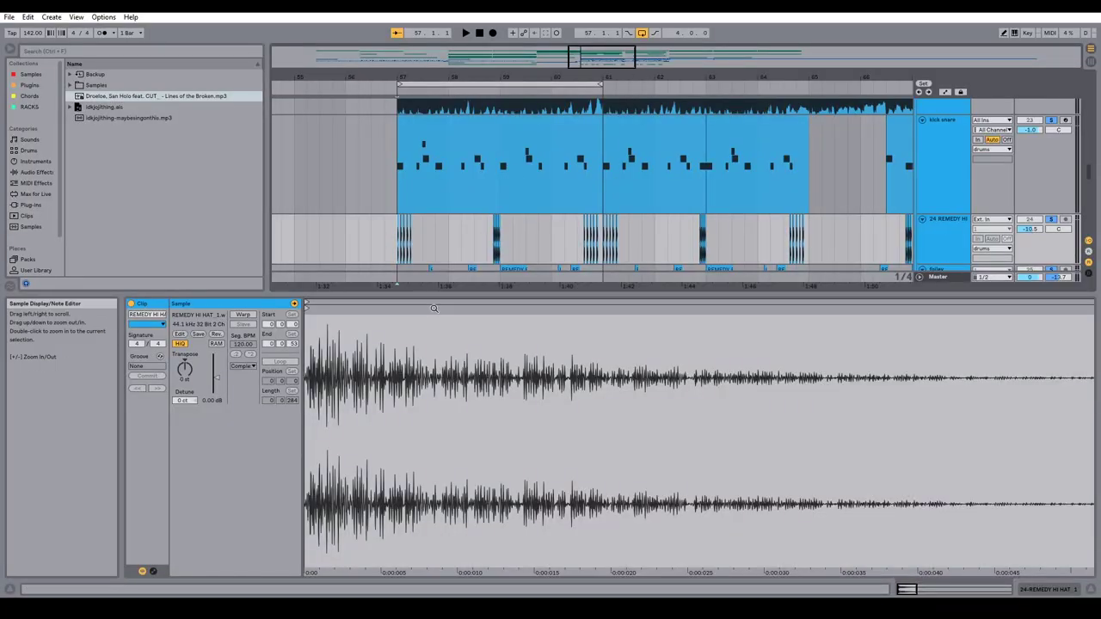
pyautogui.moveTo(437, 300); pyautogui.dragTo(424, 562)
pyautogui.press('z')
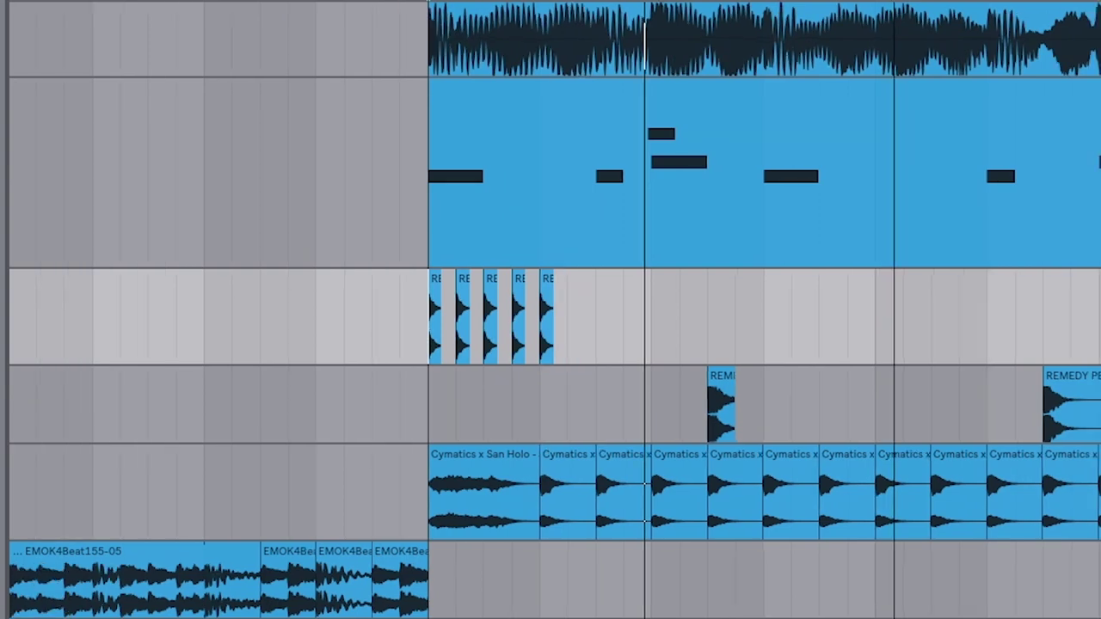
# Examine how the hi-hat rolls are placed against the kick and snare pattern across the loop
pyautogui.press('-')
pyautogui.press('-')
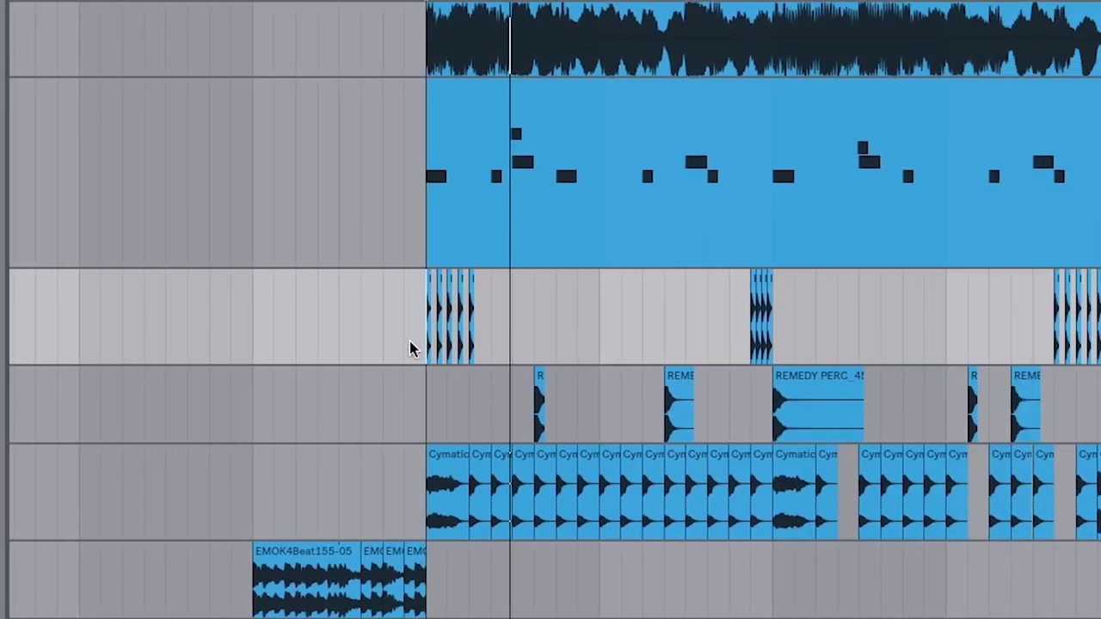
pyautogui.hscroll(-2, 840, 347)
pyautogui.hscroll(8, 742, 347)
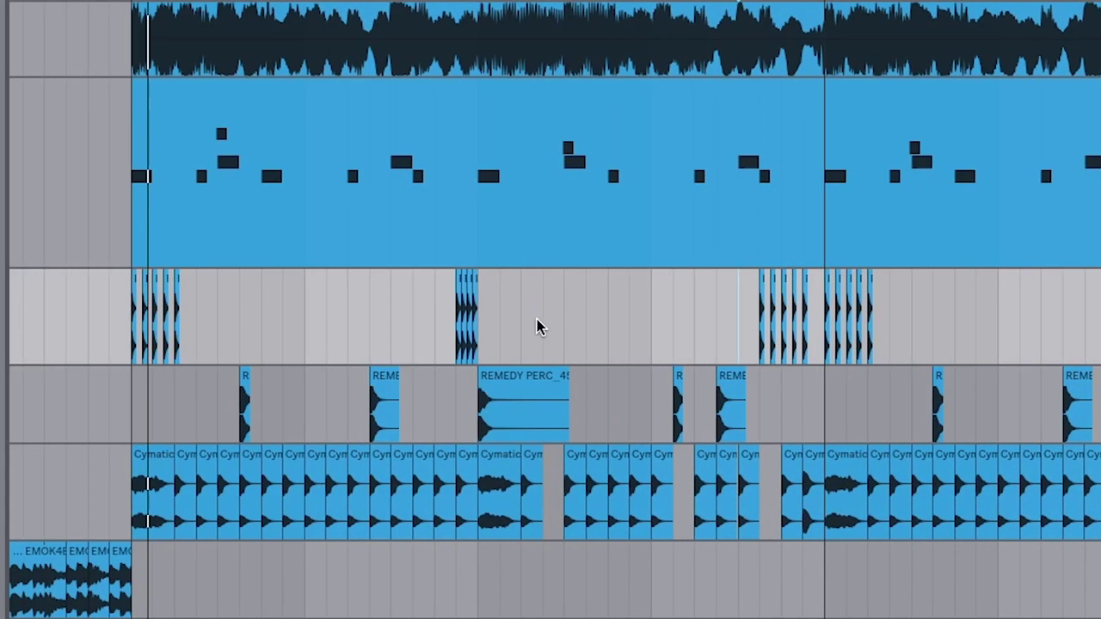
pyautogui.hscroll(-2, 335, 317)
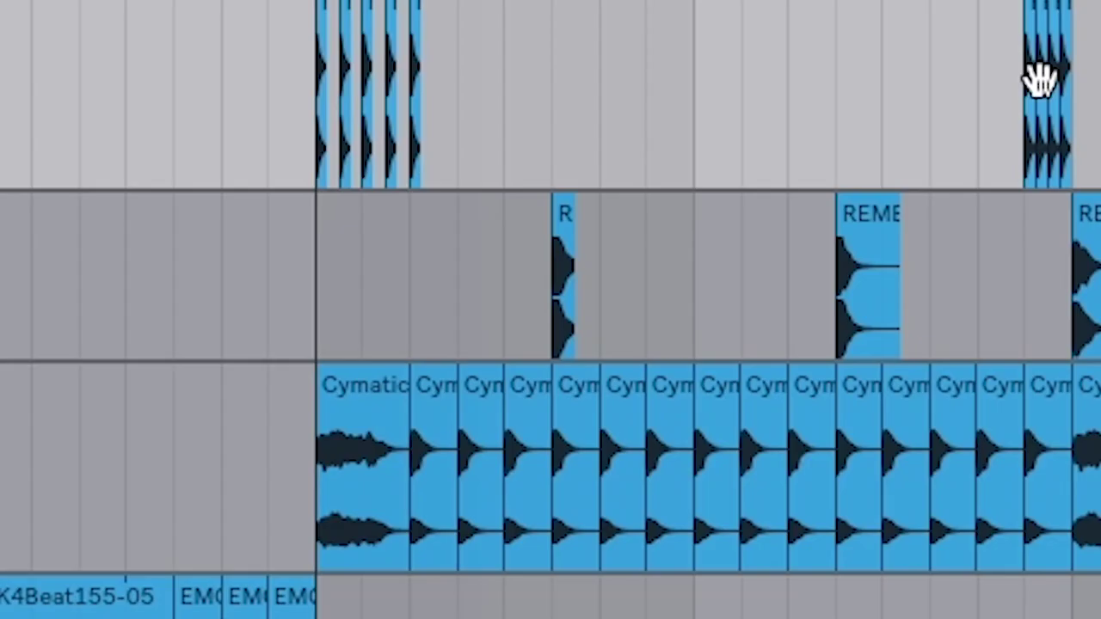
# Inspect the foley track's REMEDY PERC clips and select the matching time range in the kick snare clip above
pyautogui.click(572, 245)
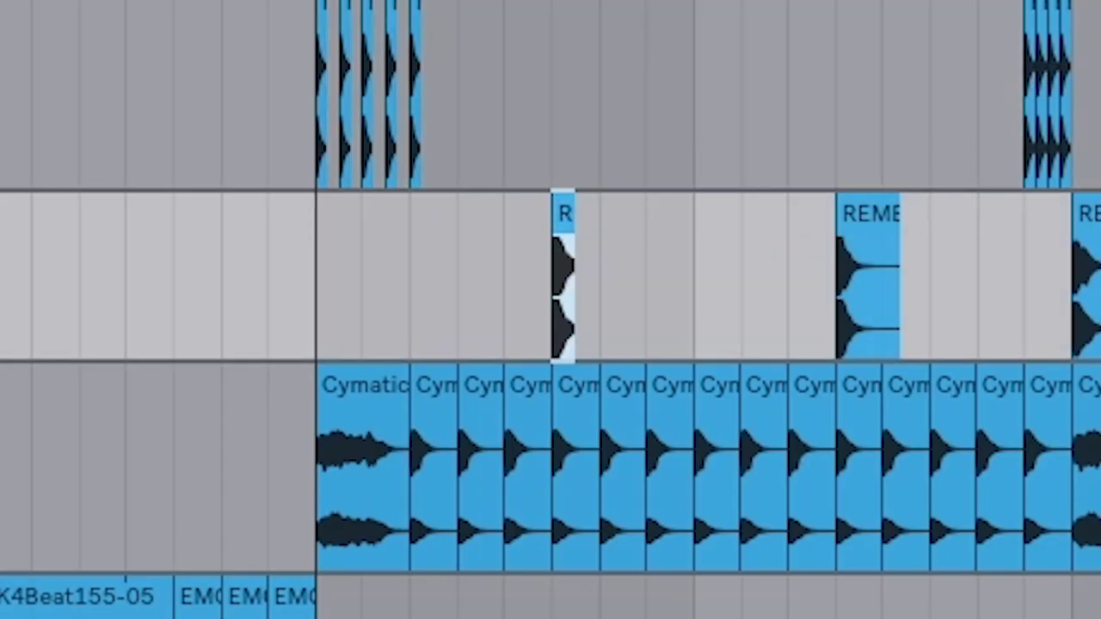
pyautogui.scroll(5, 305, 319)
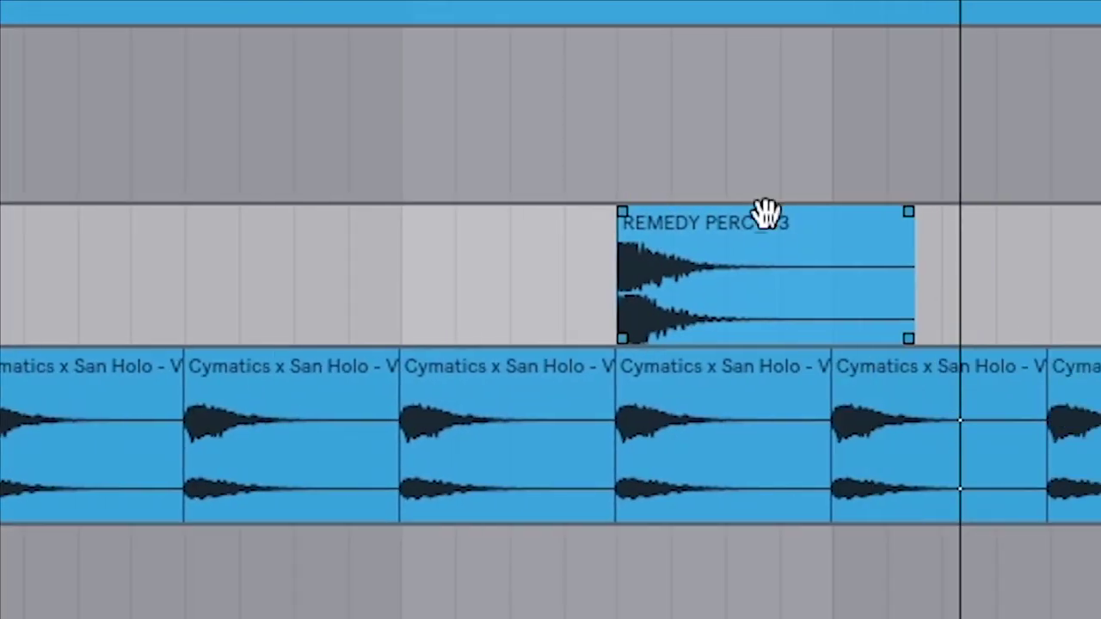
pyautogui.scroll(3, 762, 211)
pyautogui.moveTo(494, 213); pyautogui.dragTo(640, 219)
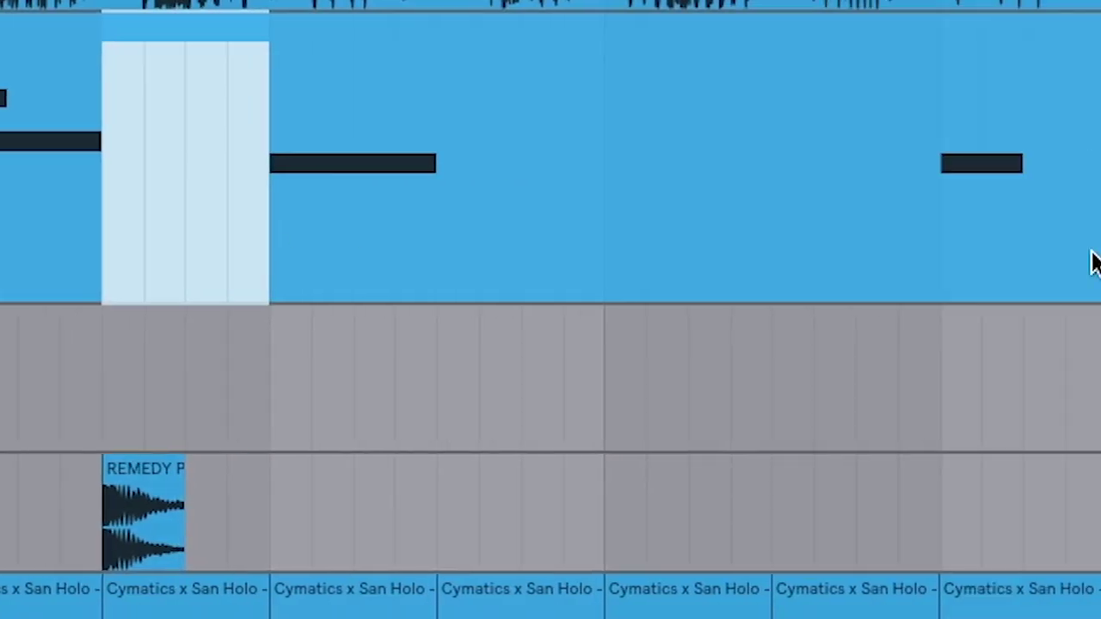
# Play the loop from bar 57 to hear the foley clips against the kick, snare and hi-hat rolls
pyautogui.click(1090, 262)
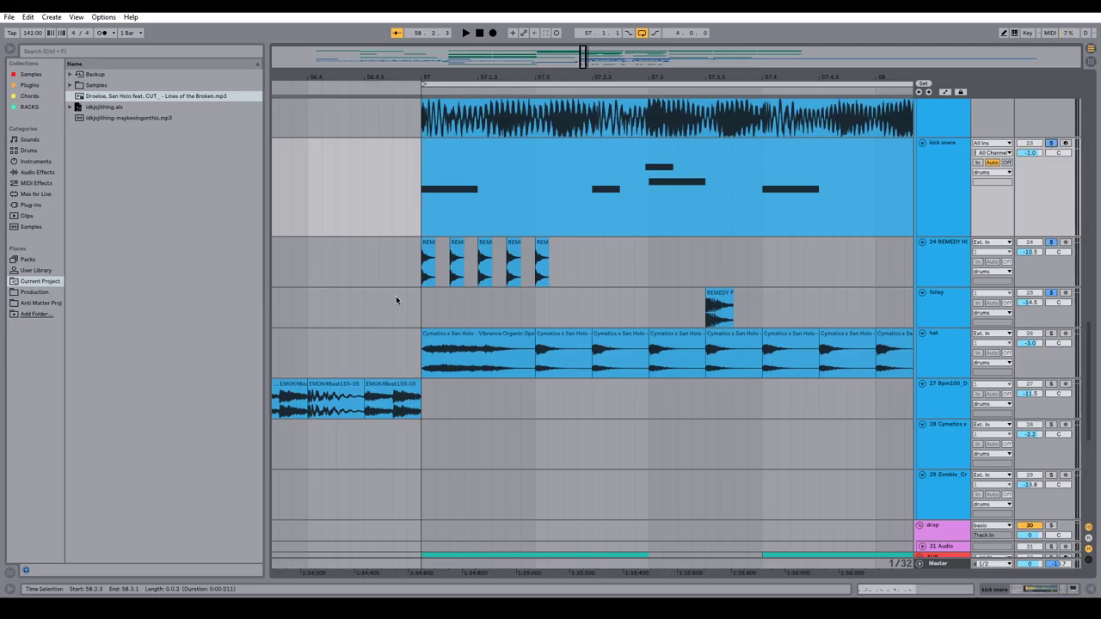
pyautogui.click(395, 299)
pyautogui.press('space')
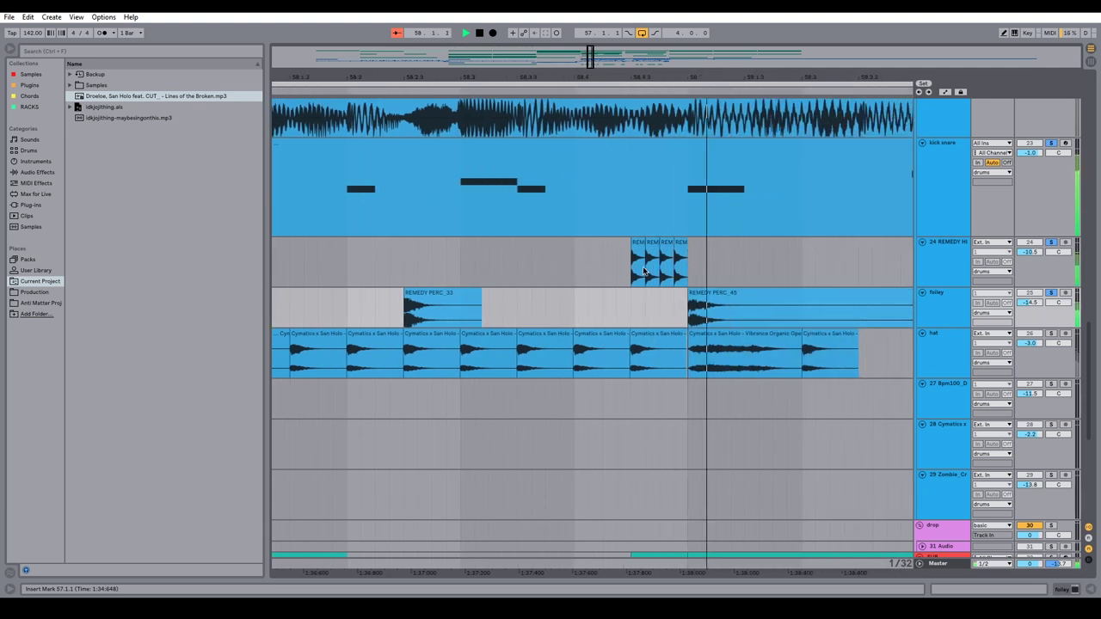
pyautogui.scroll(-6, 737, 172)
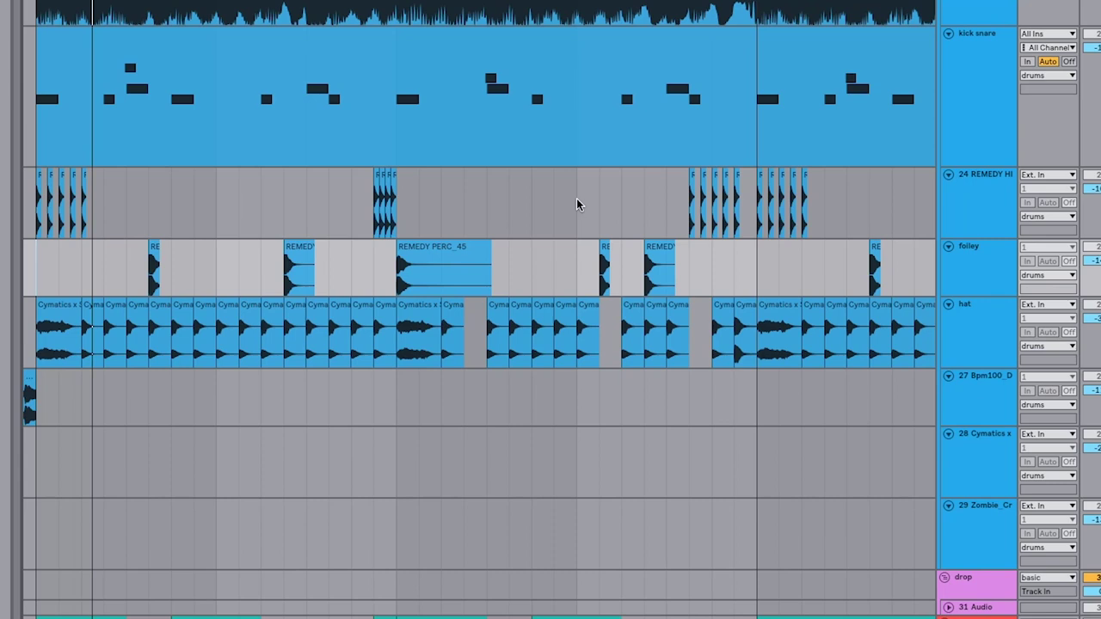
pyautogui.hscroll(-5, 568, 129)
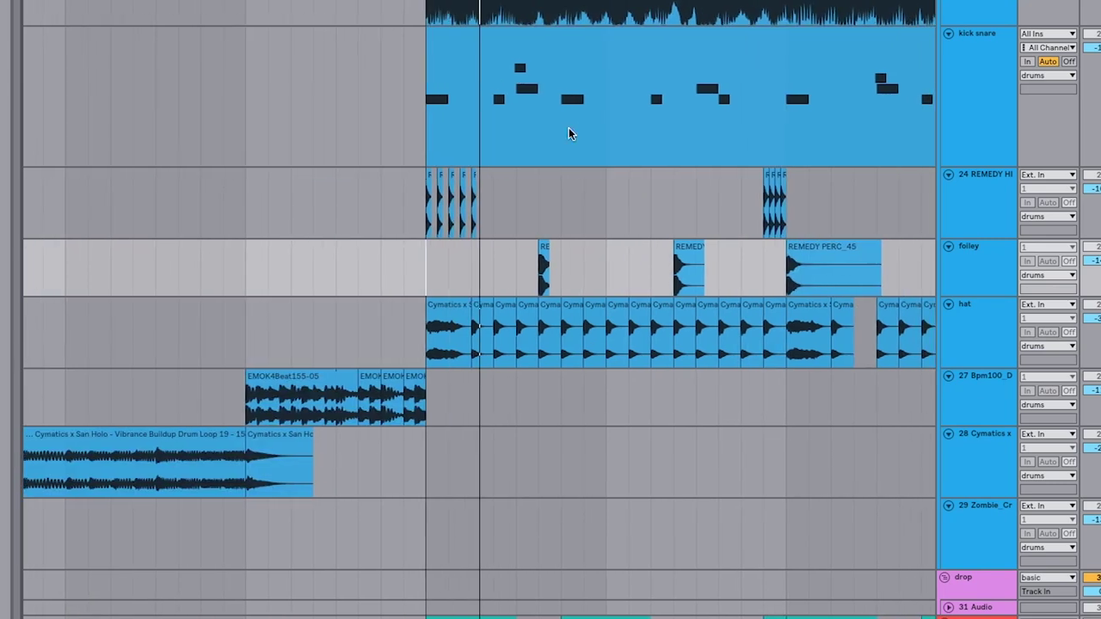
# Select the repeated Cymatics clips on the hat track from bar 57 and examine their spacing and gaps
pyautogui.scroll(-5, 629, 141)
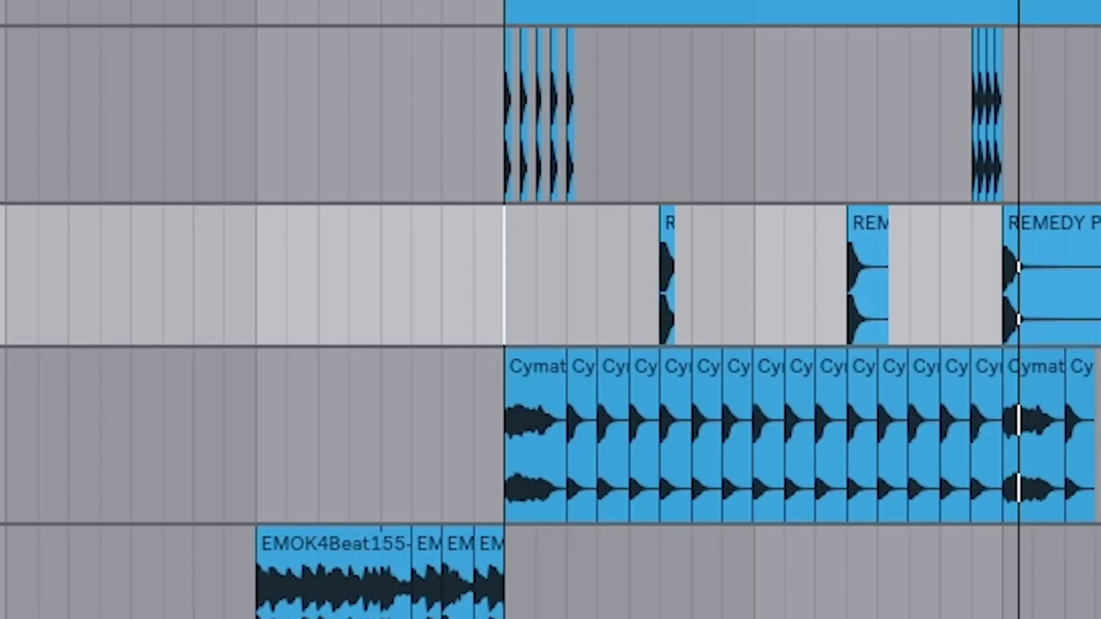
pyautogui.scroll(-2, 852, 400)
pyautogui.click(501, 353)
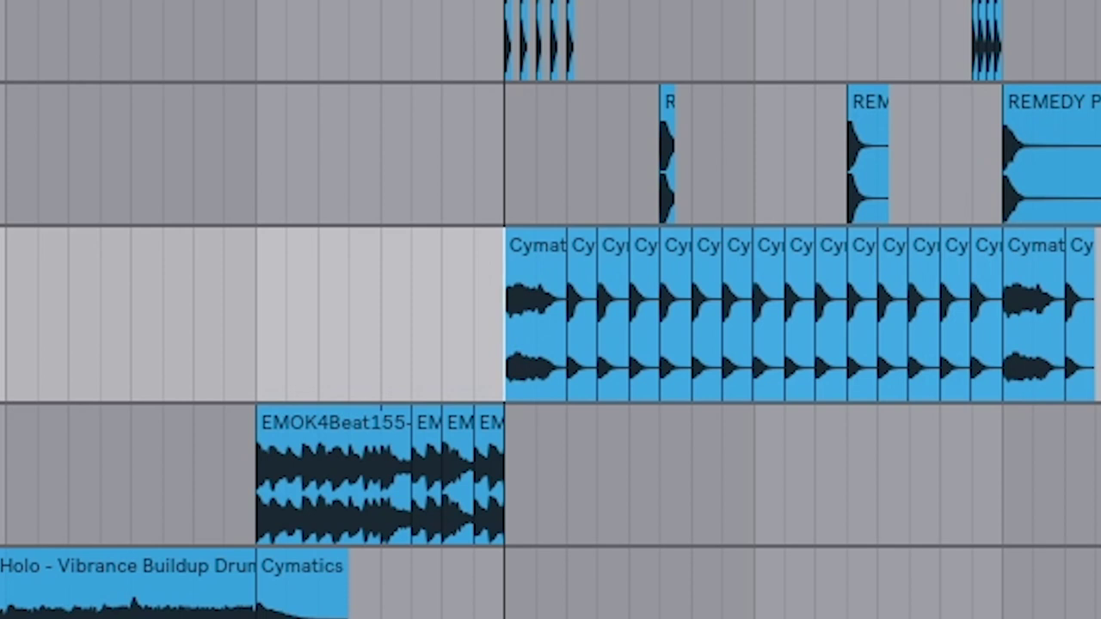
pyautogui.click(532, 339)
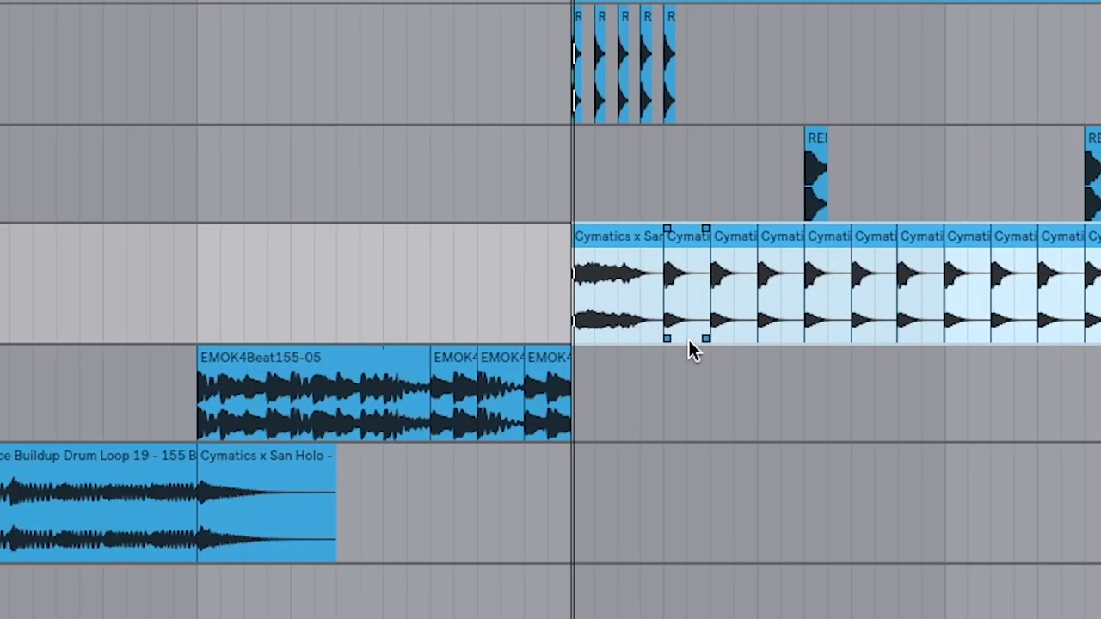
pyautogui.hscroll(5, 728, 411)
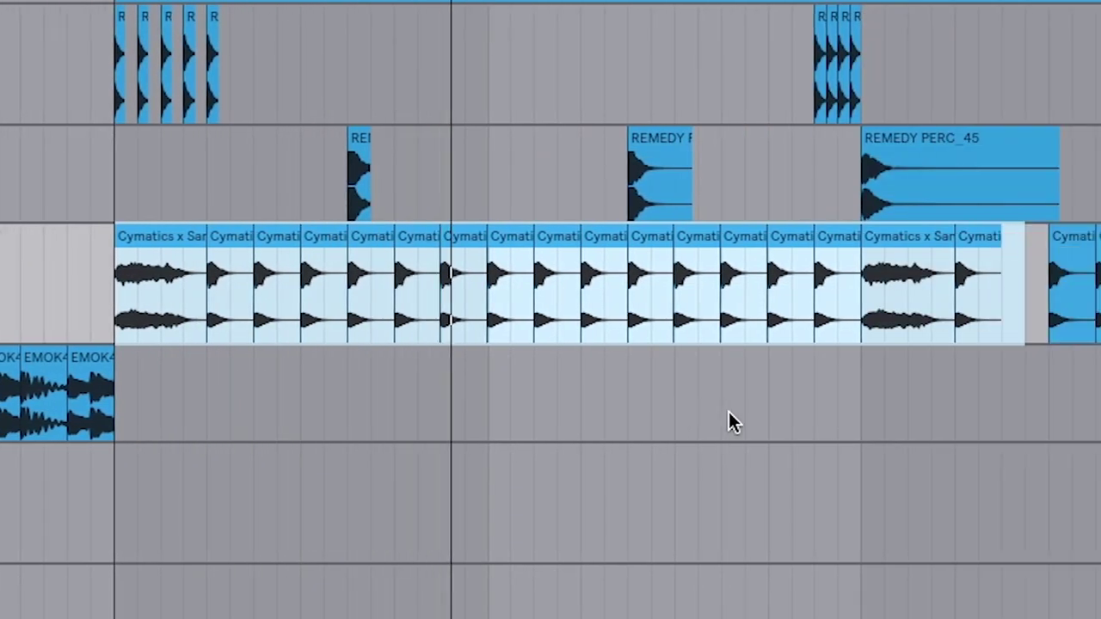
pyautogui.hscroll(5, 728, 411)
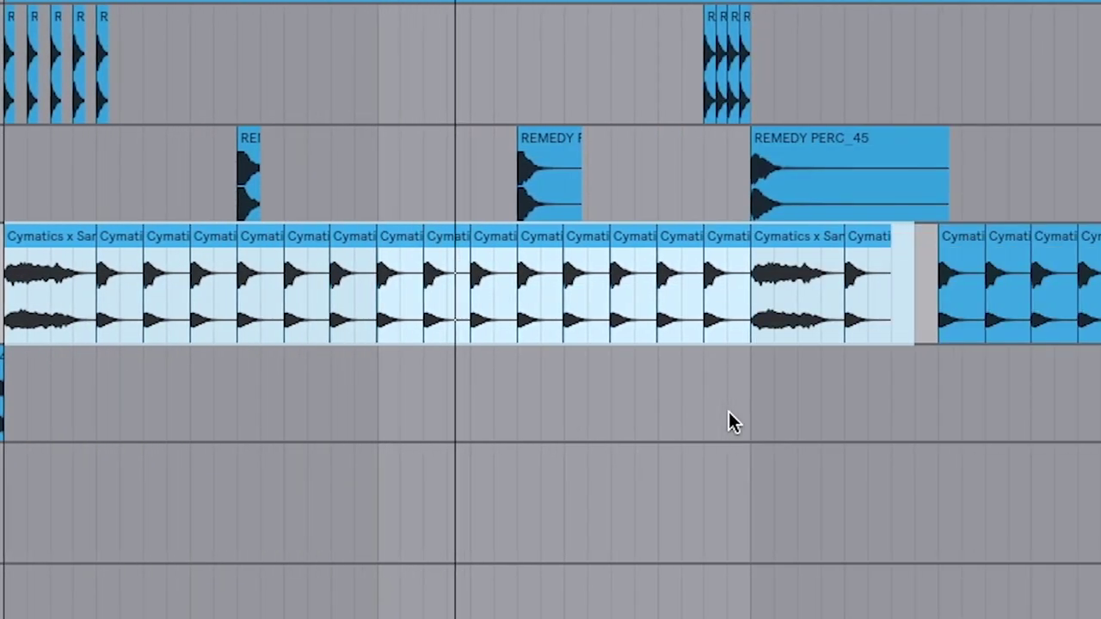
# Solo the kick snare, REMEDY HI, foley and hat tracks together and play the combined groove
pyautogui.click(838, 319)
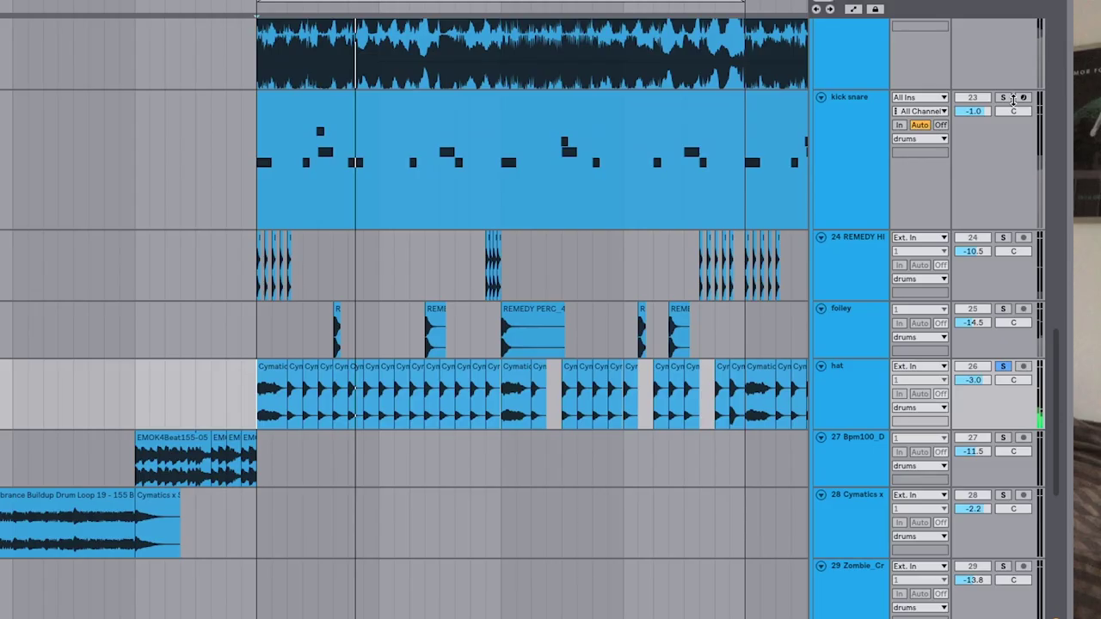
pyautogui.click(1003, 97)
pyautogui.scroll(2, 1000, 98)
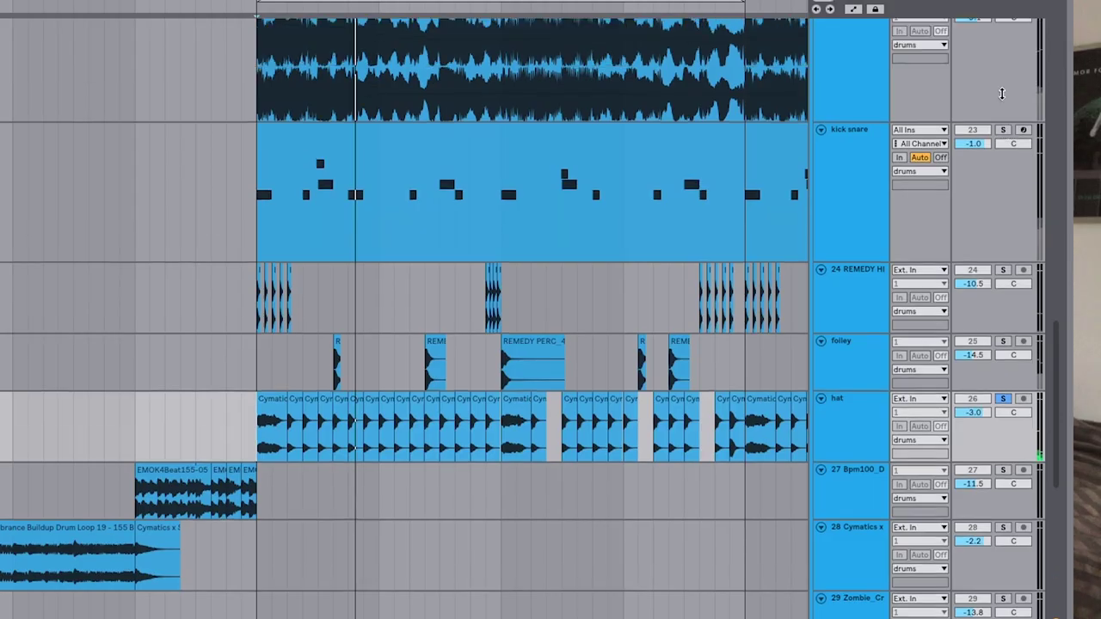
pyautogui.click(1001, 448)
pyautogui.scroll(-3, 999, 456)
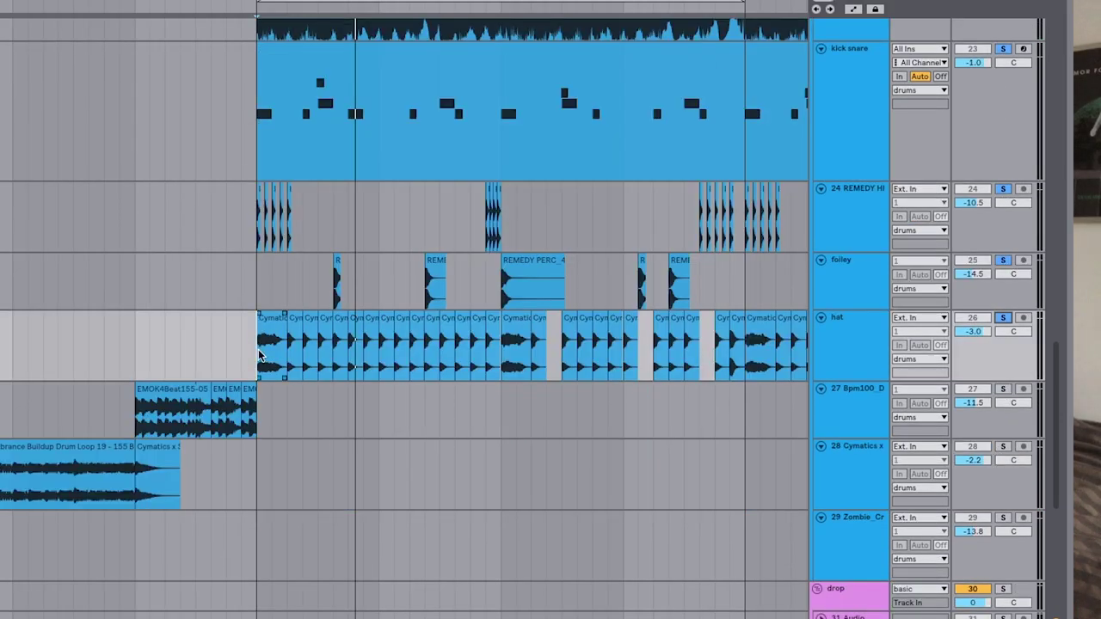
pyautogui.press('space')
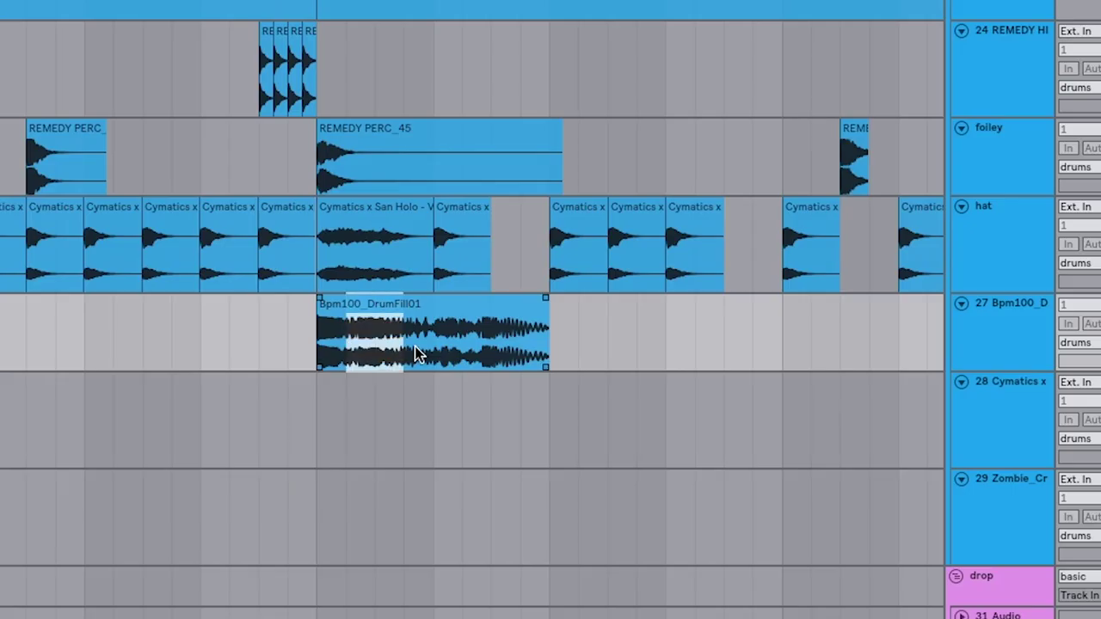
# Cut the Bpm100_DrumFill01 clip down to its first sixteenth and stretch that slice to one beat
pyautogui.click(332, 322)
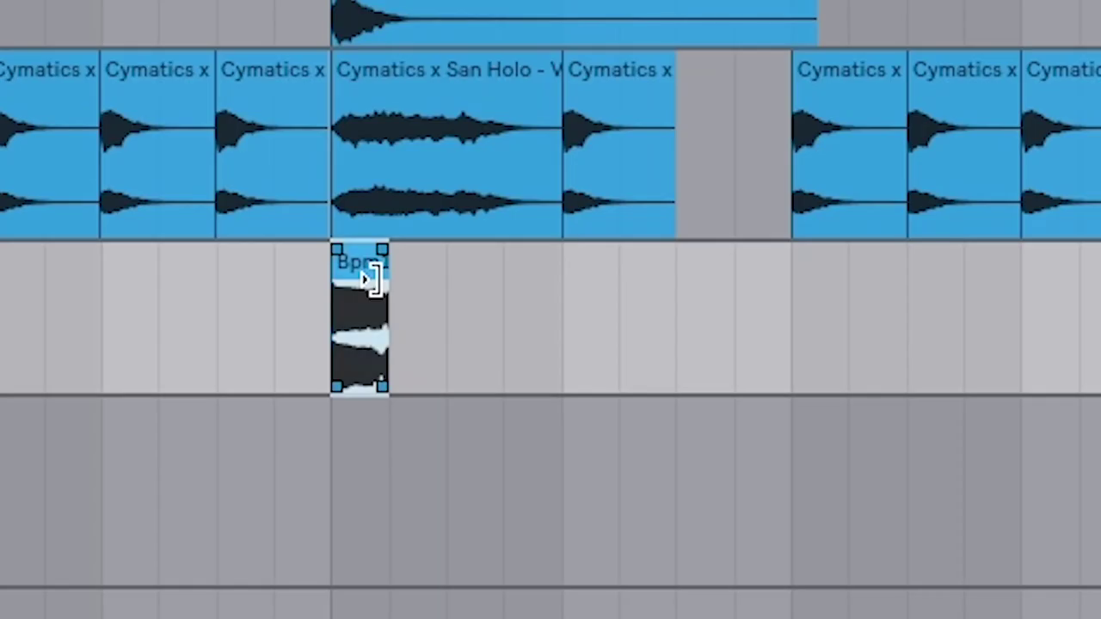
pyautogui.moveTo(373, 301); pyautogui.dragTo(547, 303)
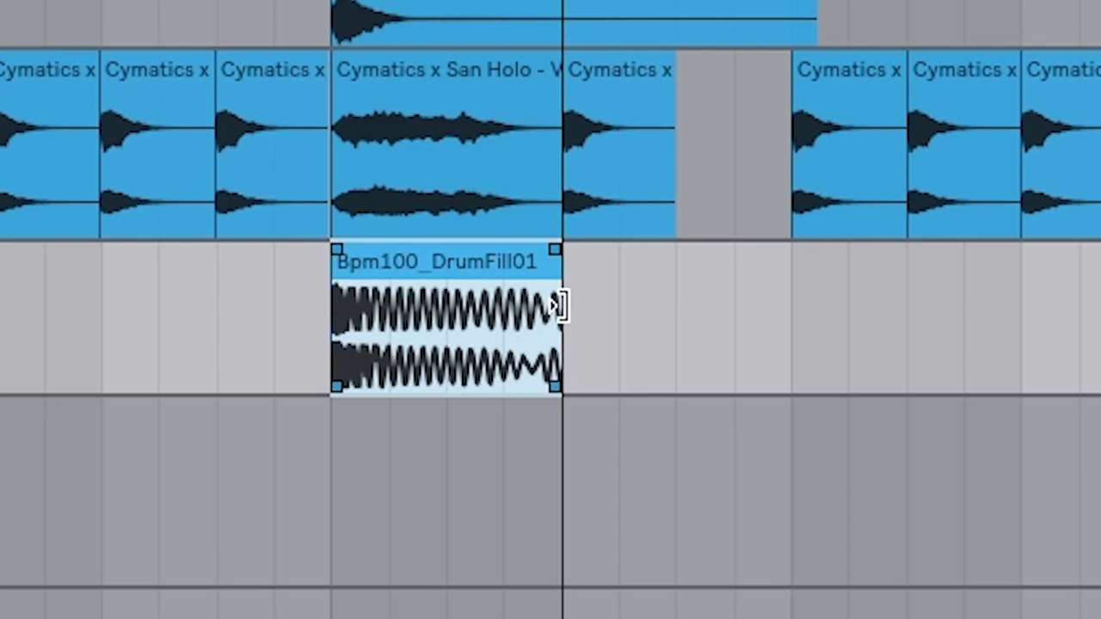
pyautogui.click(327, 364)
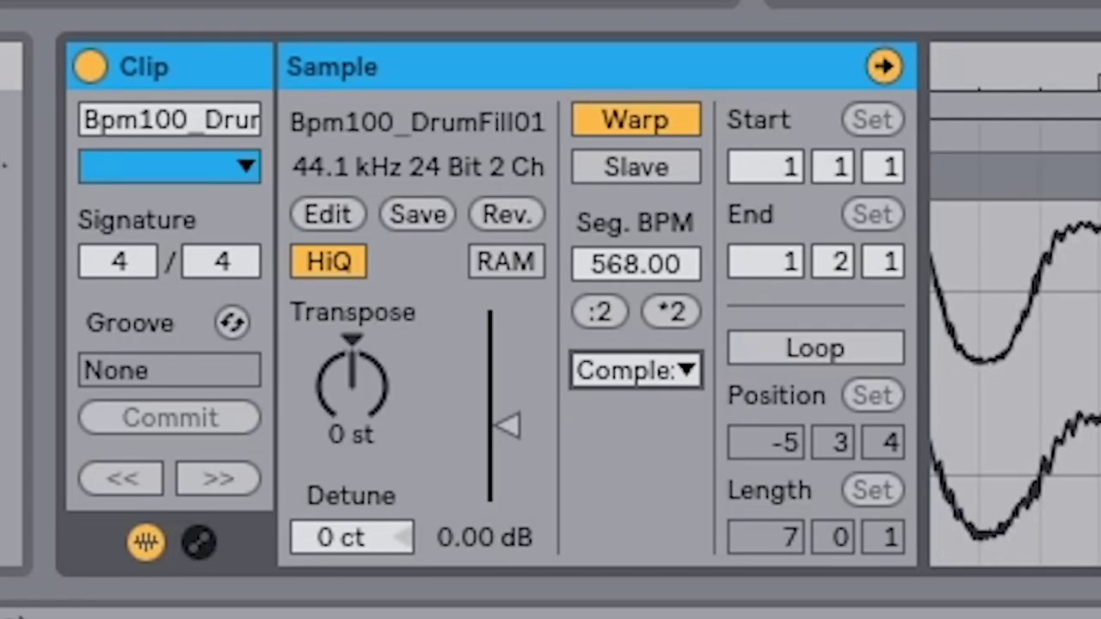
# Set the drum fill slice's warp mode to Texture, stretch it to a beat and a half, and adjust its grain size
pyautogui.click(634, 372)
pyautogui.click(632, 499)
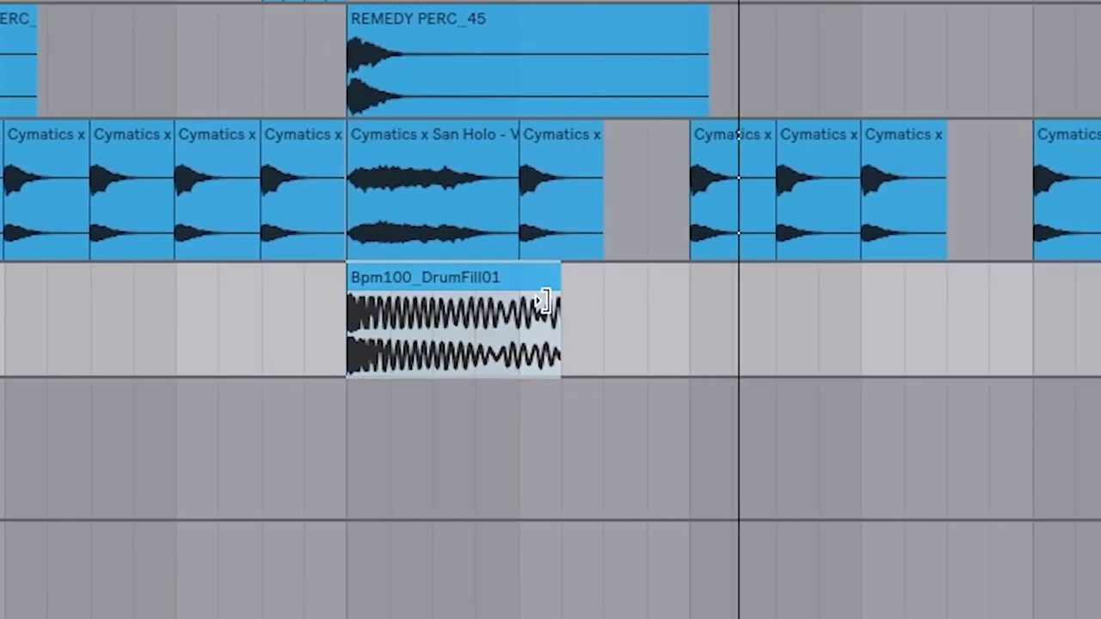
pyautogui.moveTo(544, 301); pyautogui.dragTo(534, 294)
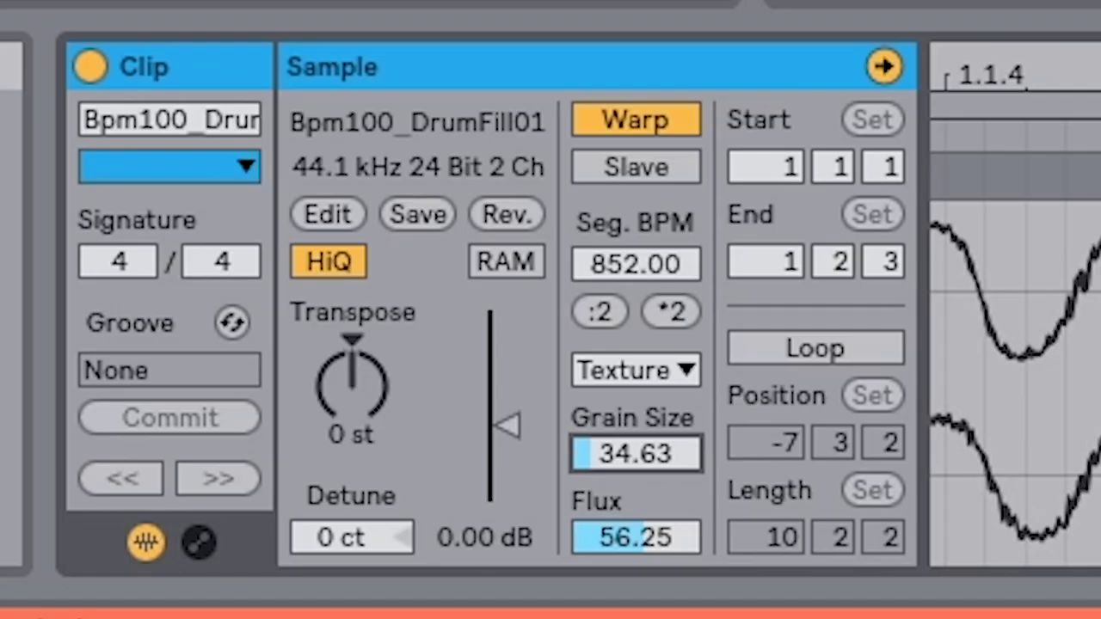
pyautogui.moveTo(635, 453); pyautogui.dragTo(597, 524)
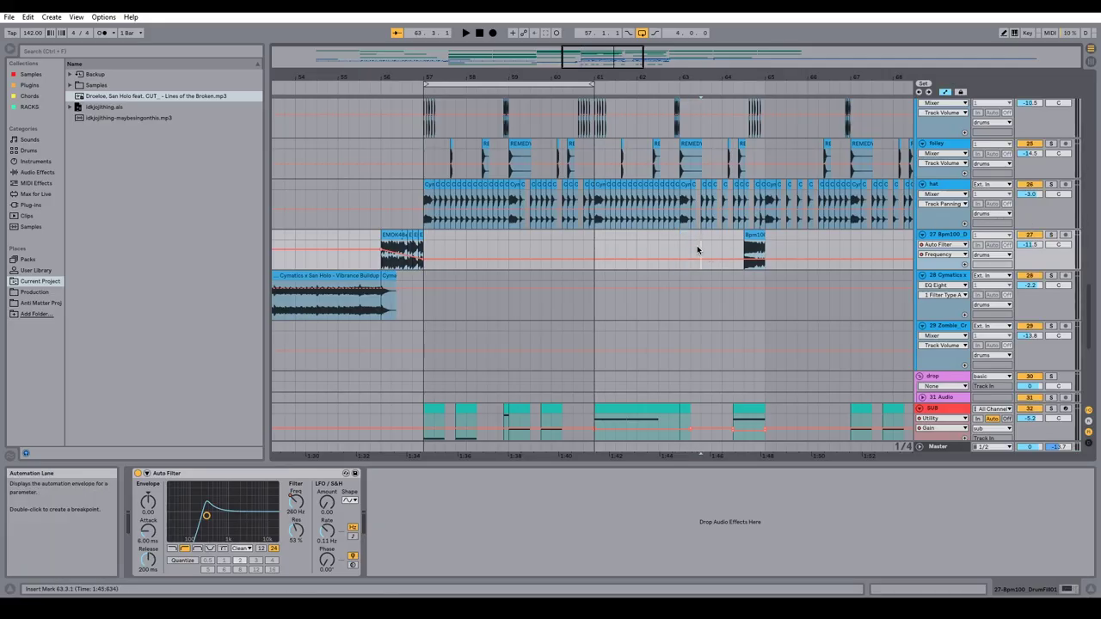
# Hide the automation lanes and open the SUB track's second clip, starting at 57.4.1, to view its note
pyautogui.press('a')
pyautogui.hscroll(3, 618, 252)
pyautogui.scroll(5, 618, 252)
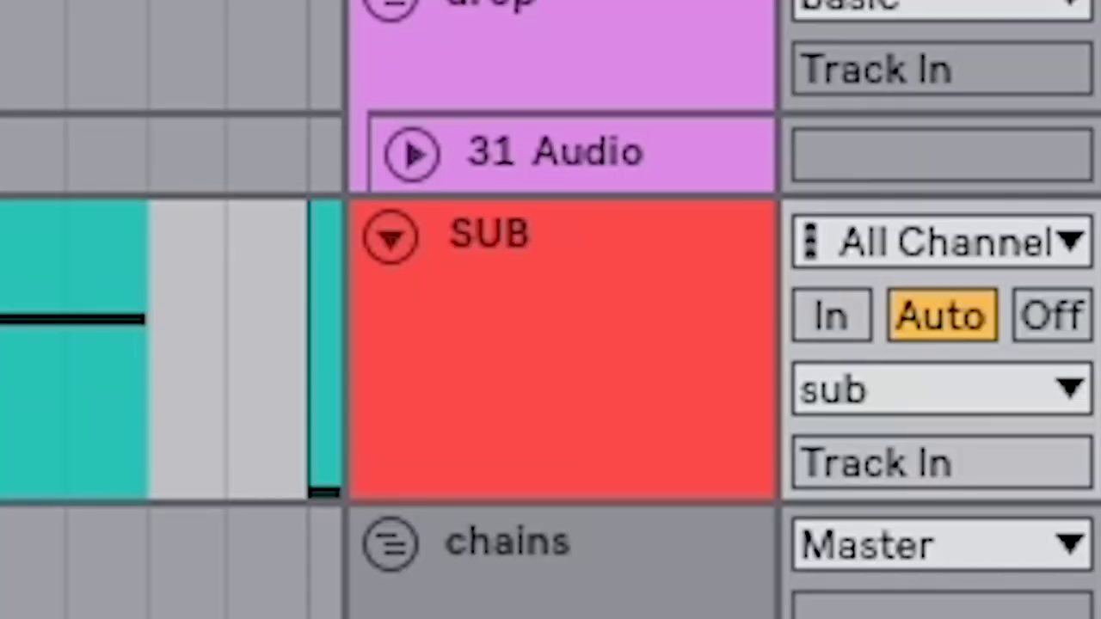
pyautogui.hscroll(-3, 295, 172)
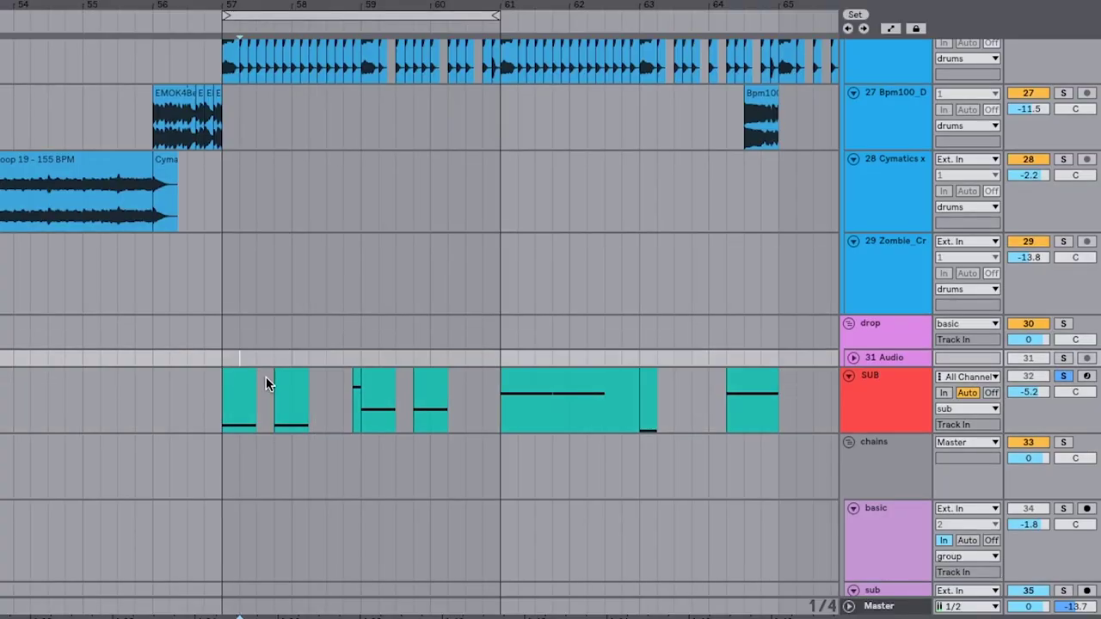
pyautogui.click(297, 378)
pyautogui.scroll(2, 258, 381)
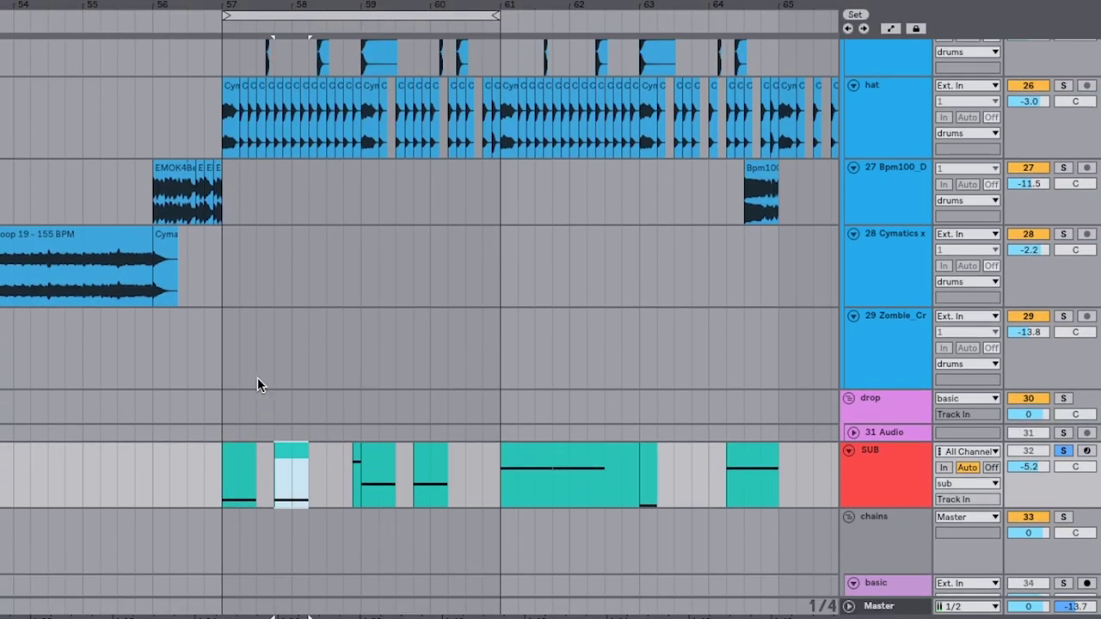
pyautogui.click(233, 387)
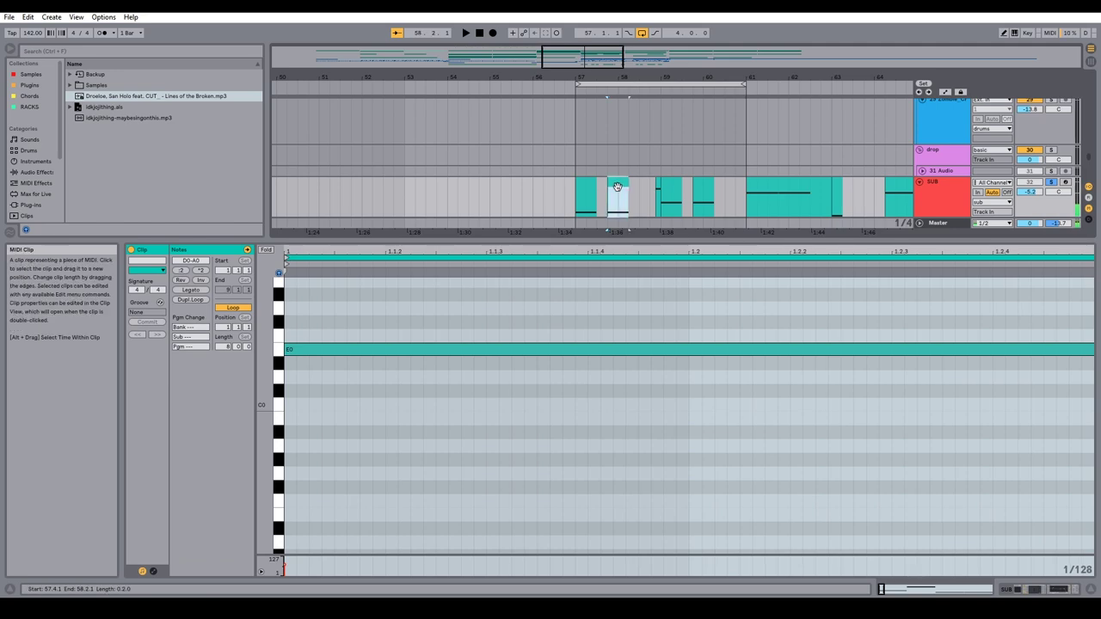
# Open the SERUM chord clip on the VSCO2 Orch track at bar 57 and select the lowest note of the first three chords in turn
pyautogui.hotkey('ctrl', 'alt', 'l')
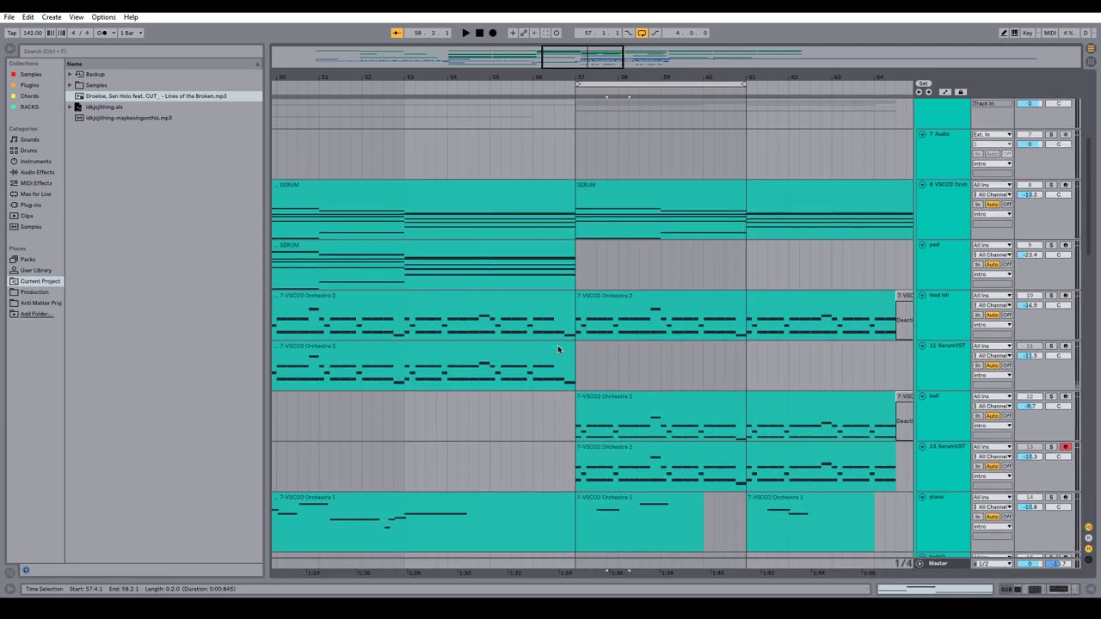
pyautogui.click(619, 187)
pyautogui.hotkey('ctrl', 'alt', 'l')
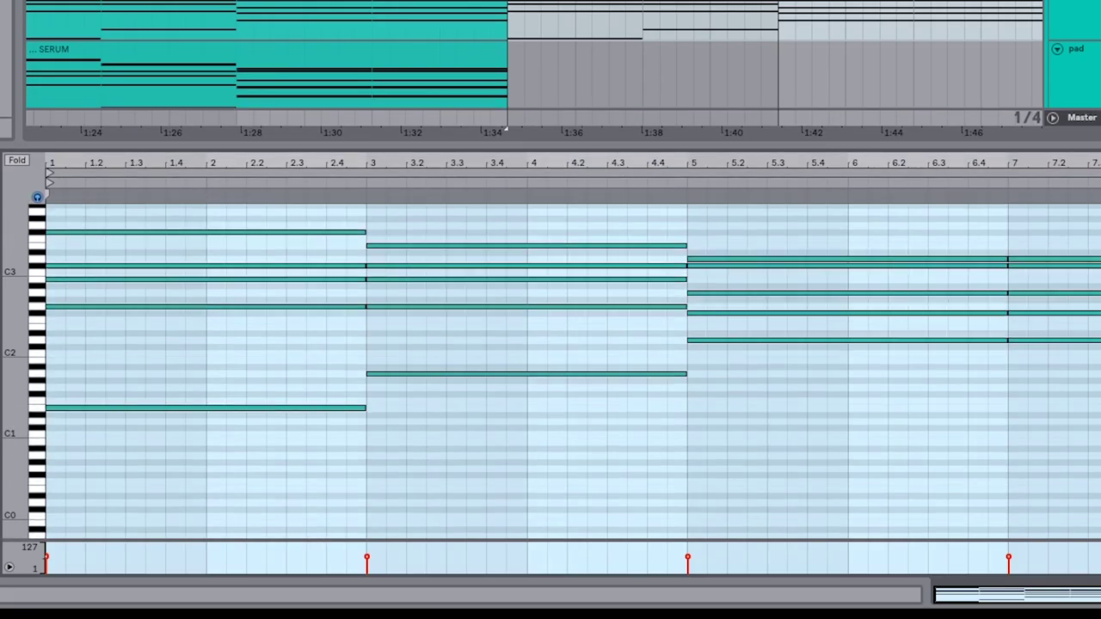
pyautogui.moveTo(331, 455); pyautogui.dragTo(355, 488)
pyautogui.moveTo(392, 347); pyautogui.dragTo(471, 418)
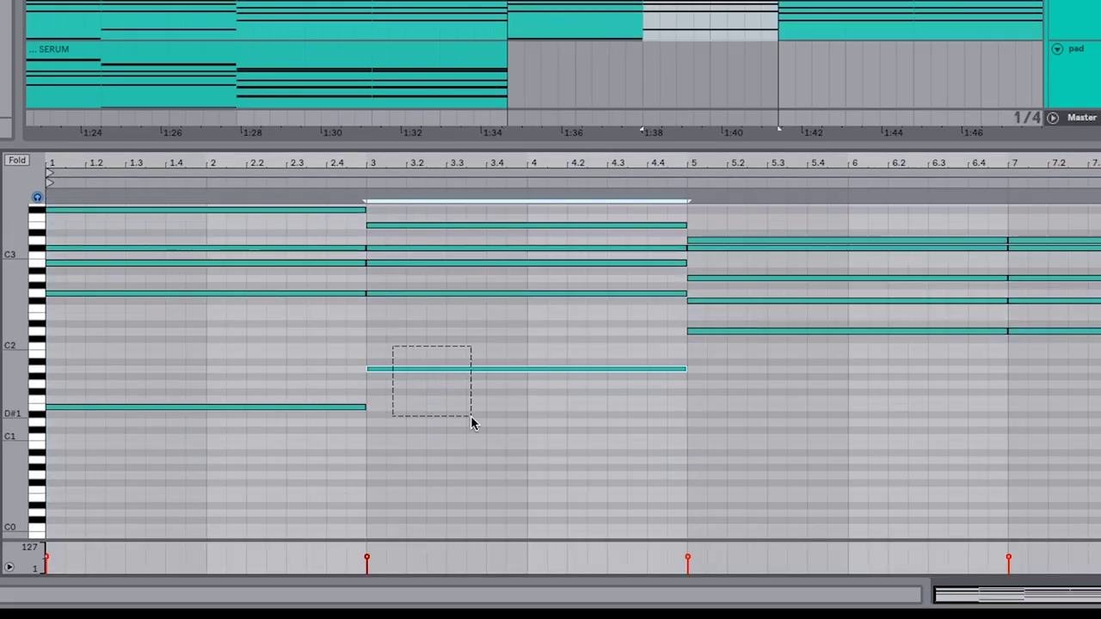
pyautogui.moveTo(650, 322); pyautogui.dragTo(689, 329)
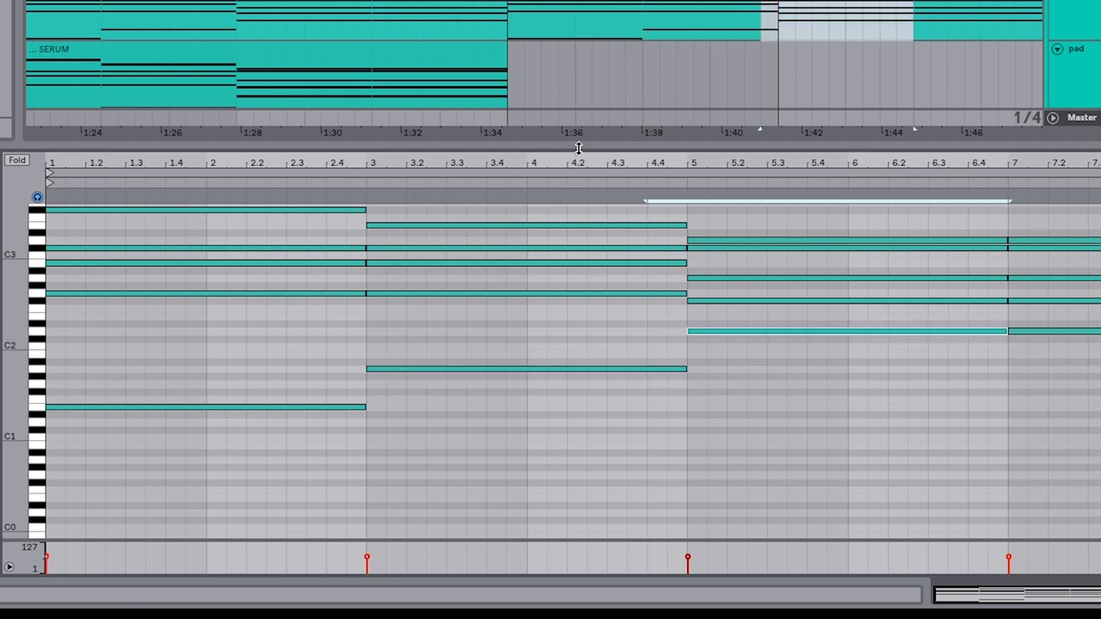
# Close the note editor and compare the SUB clips from bar 57 with the kick pattern on the drum tracks
pyautogui.hotkey('ctrl', 'alt', 'l')
pyautogui.moveTo(562, 342); pyautogui.dragTo(624, 322)
pyautogui.click(477, 425)
pyautogui.hscroll(5, 387, 318)
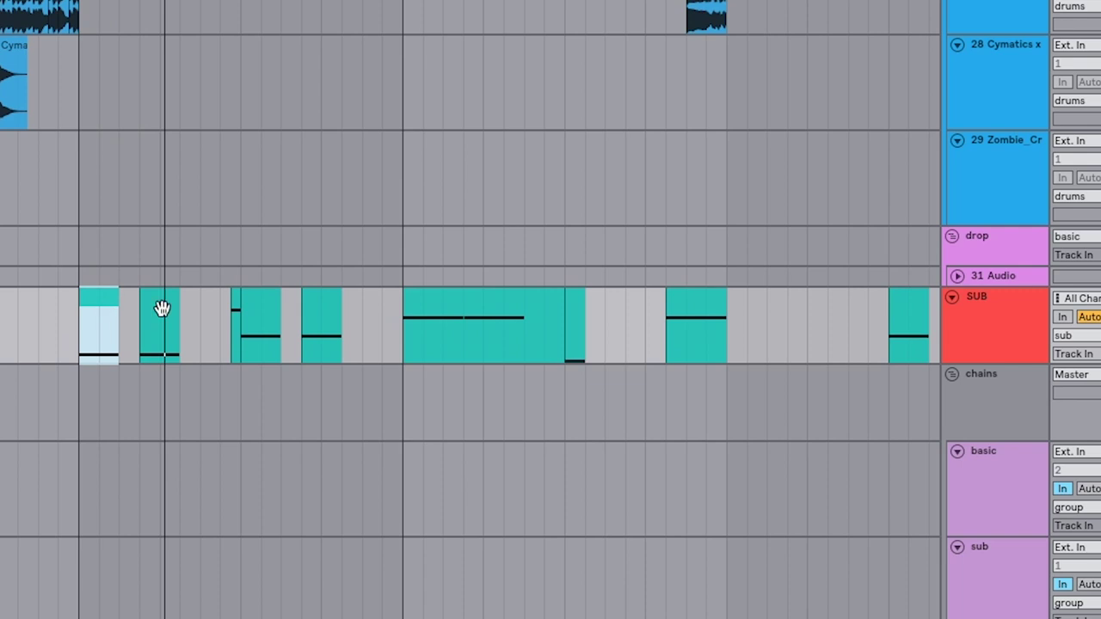
pyautogui.click(110, 319)
pyautogui.scroll(8, 77, 308)
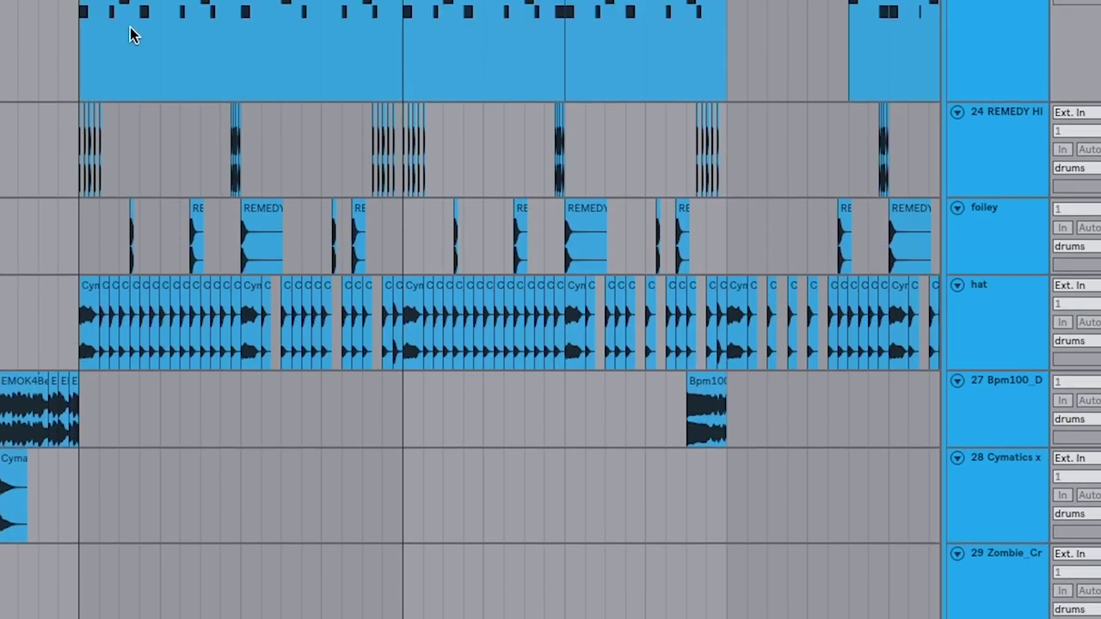
pyautogui.scroll(-2, 133, 51)
pyautogui.scroll(-4, 149, 301)
pyautogui.click(142, 383)
pyautogui.hscroll(-4, 187, 403)
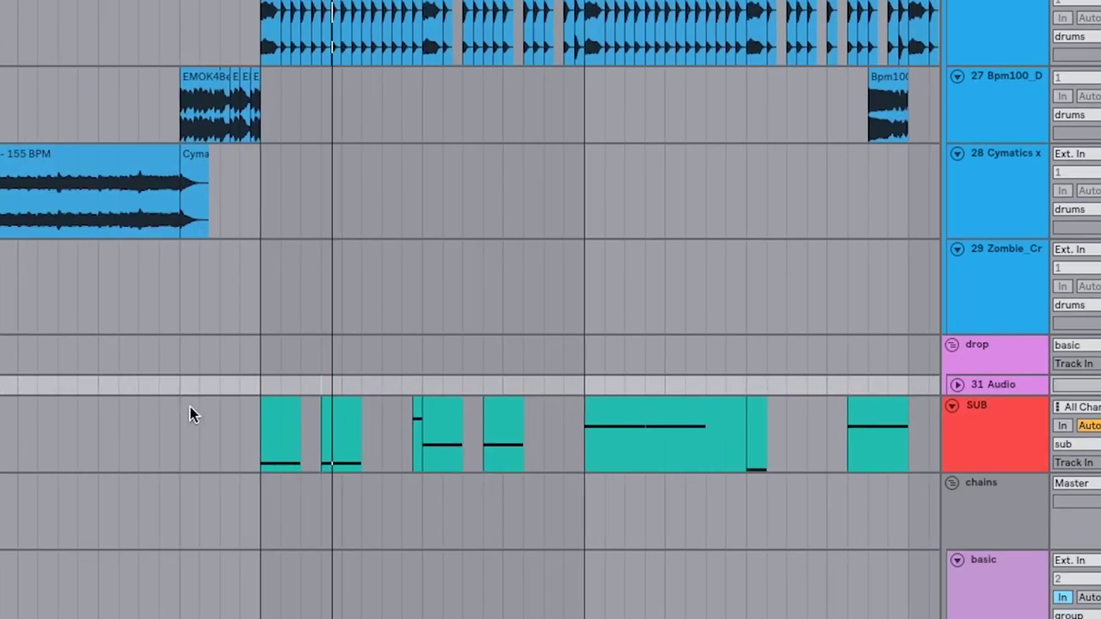
# Select the first SUB clip at bar 57 and open the track's Serum instrument to examine the BS TrapSub patch
pyautogui.hscroll(3, 386, 459)
pyautogui.click(431, 456)
pyautogui.click(137, 467)
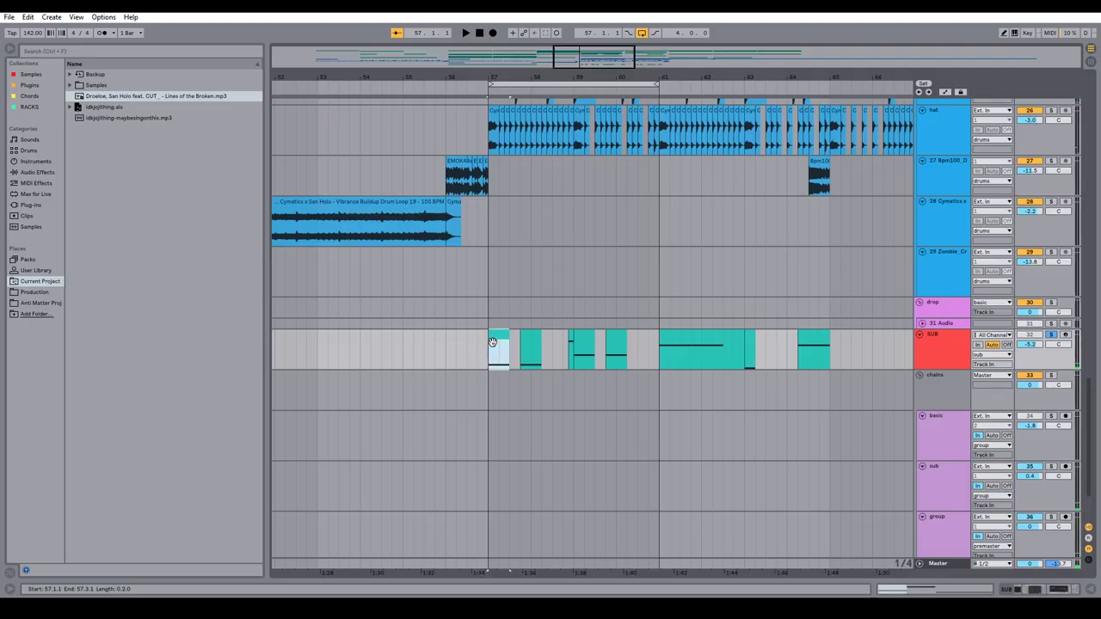
pyautogui.doubleClick(955, 341)
pyautogui.click(140, 485)
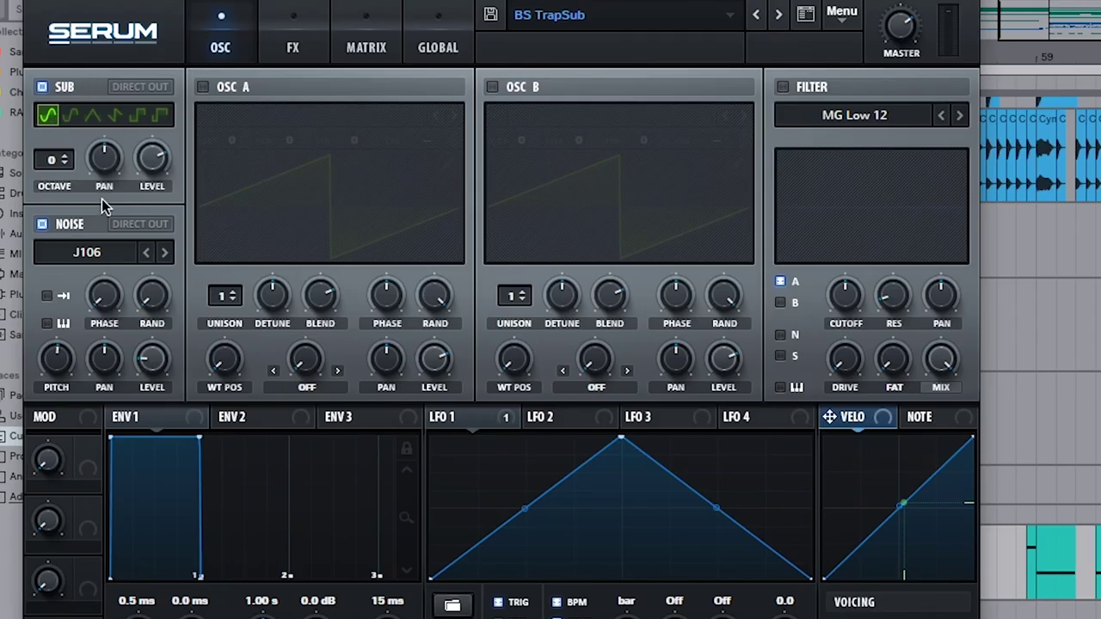
# View the Serum patch's effects and play the sub bass to examine its spectrum in EQ Eight
pyautogui.click(293, 49)
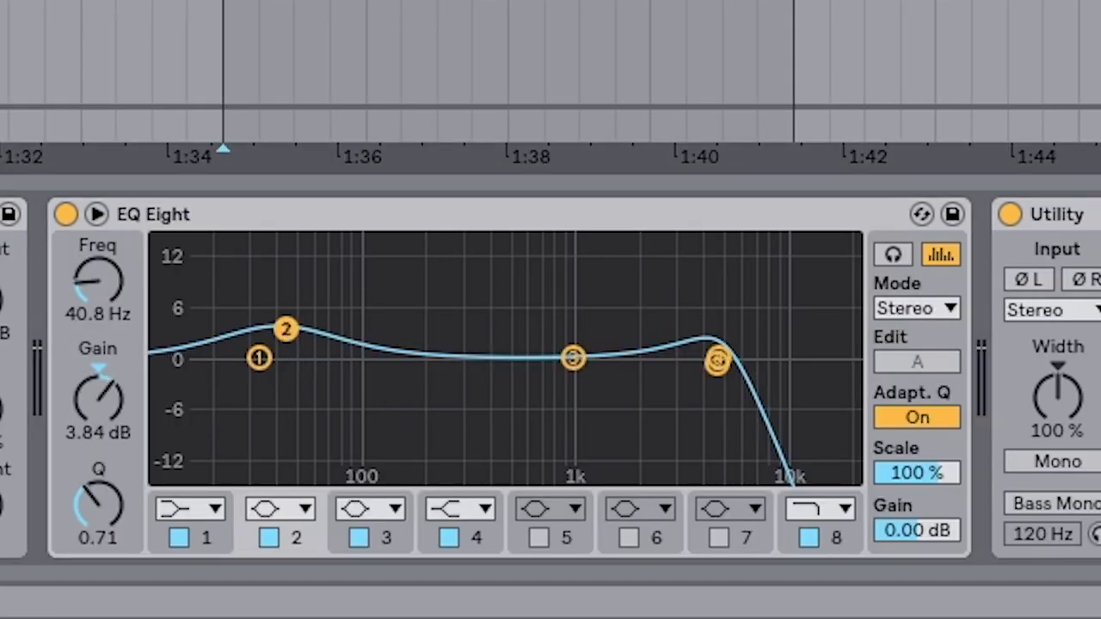
pyautogui.press('space')
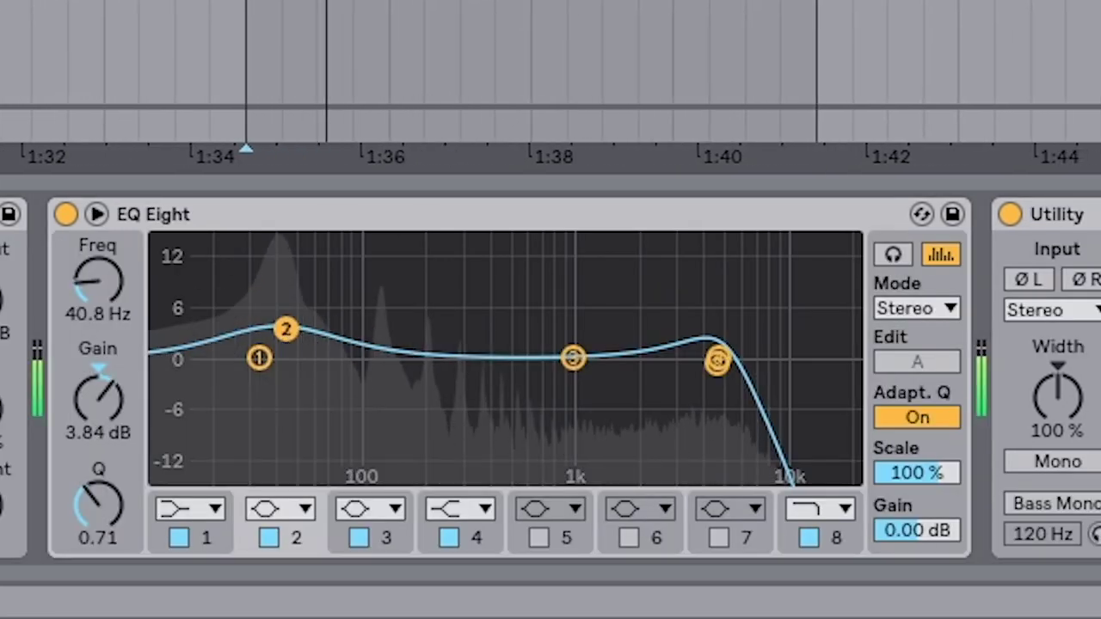
pyautogui.scroll(2, 551, 68)
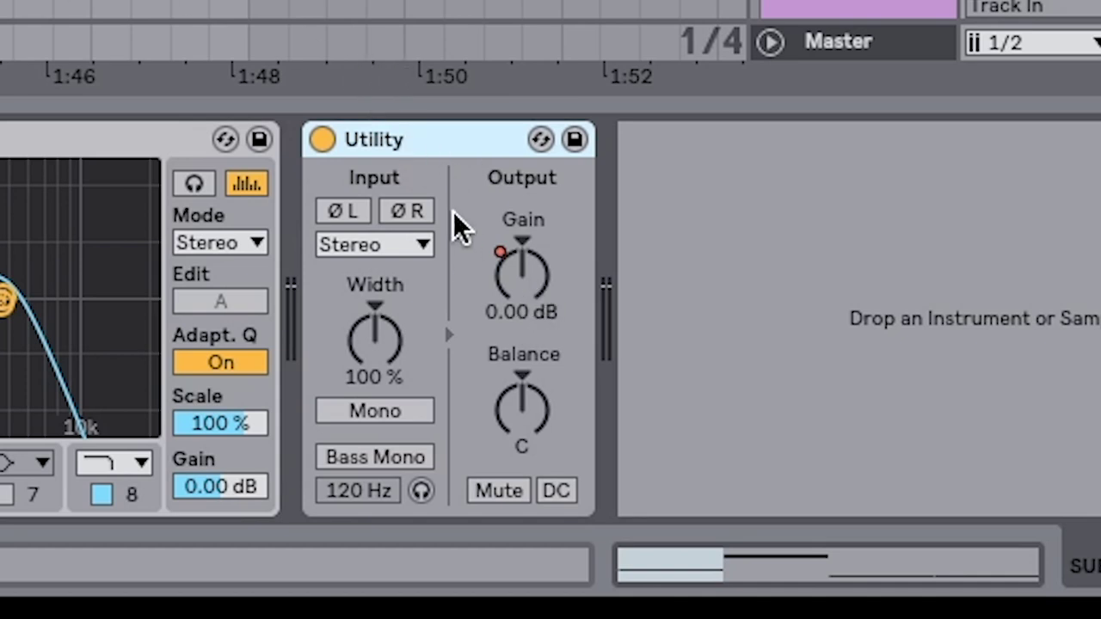
# Show the Utility gain automation on the SUB track and inspect its level across the long clip at bar 61
pyautogui.click(536, 290)
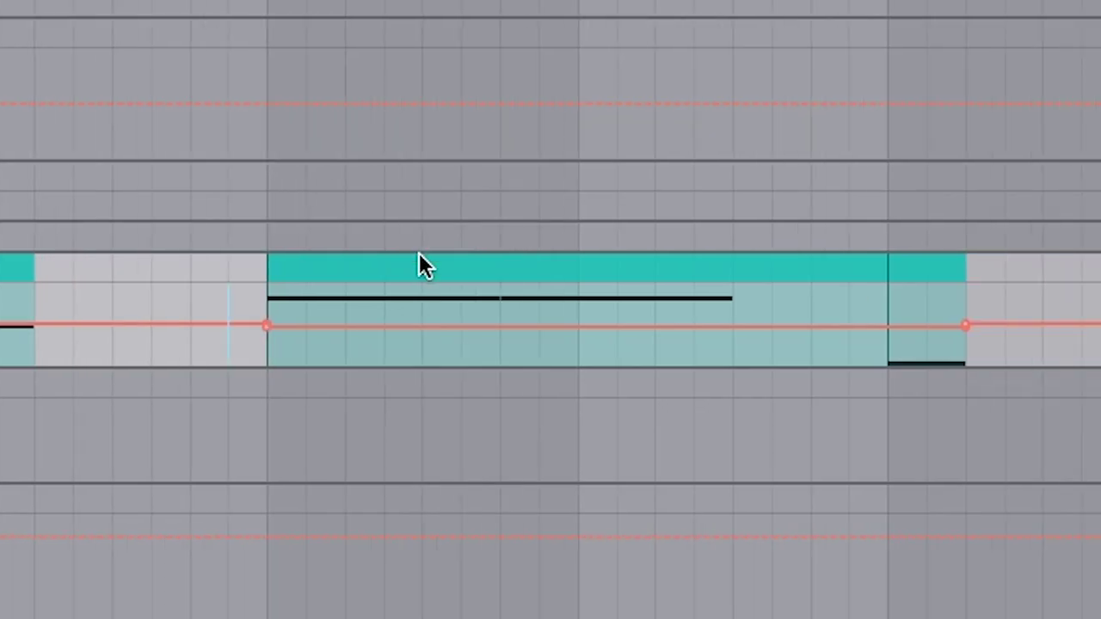
pyautogui.moveTo(258, 320)
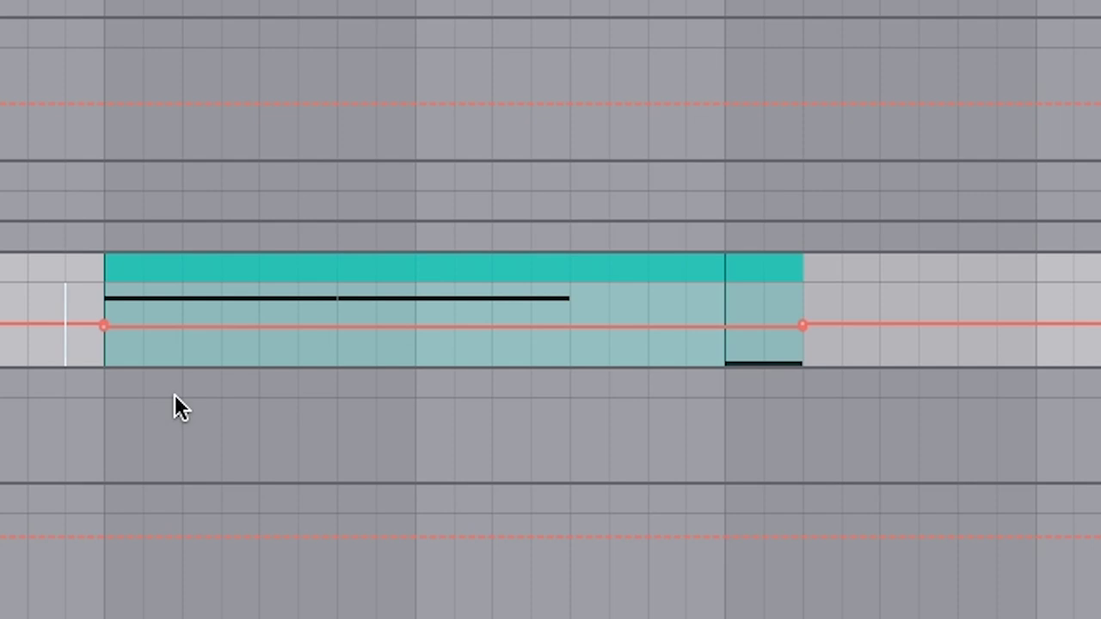
pyautogui.moveTo(76, 325)
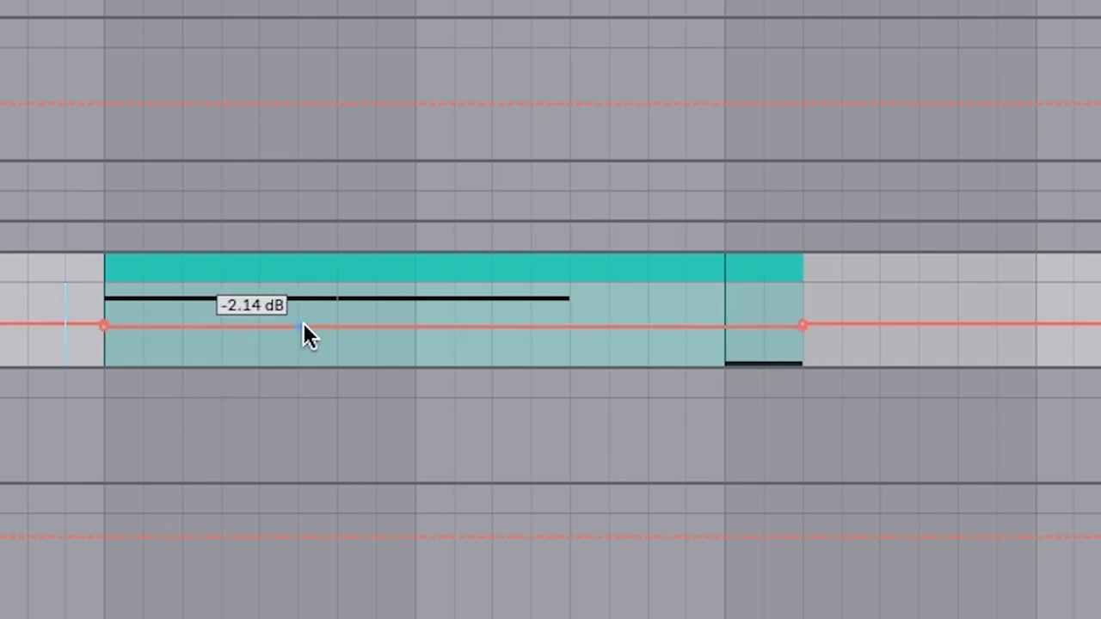
# Play the full drum and sub arrangement from bar 56, leading into the drop at bar 57
pyautogui.press('space')
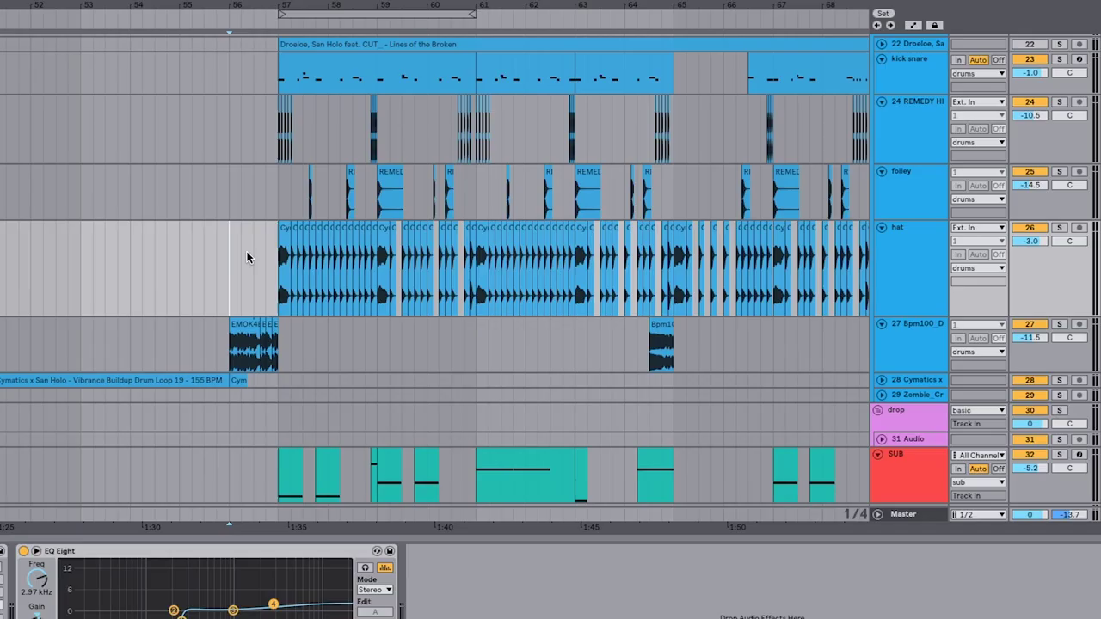
pyautogui.hscroll(-5, 460, 262)
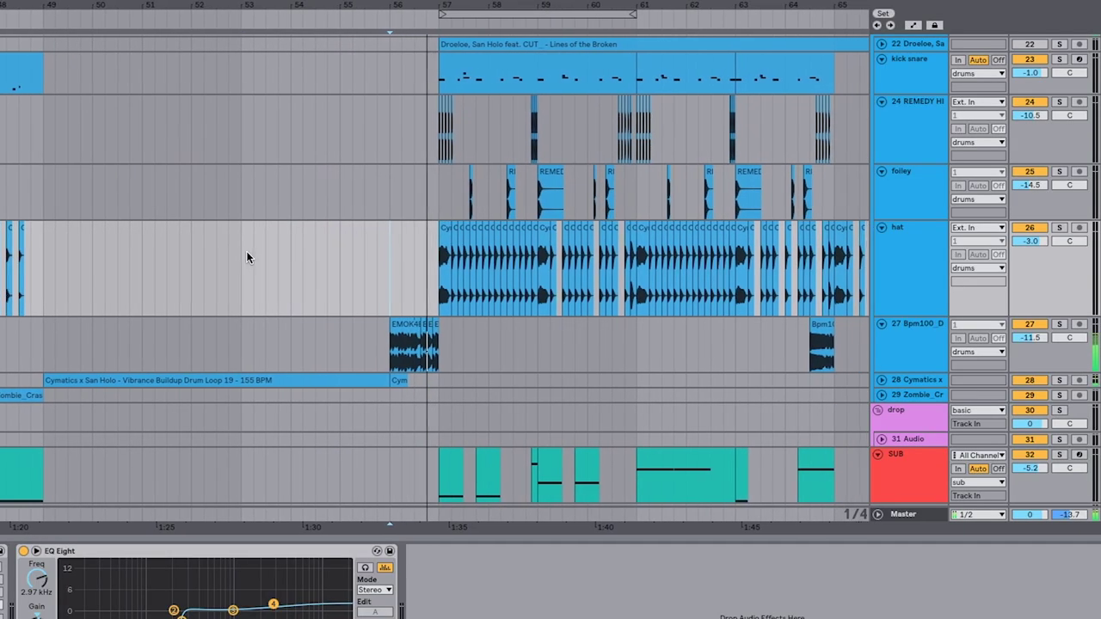